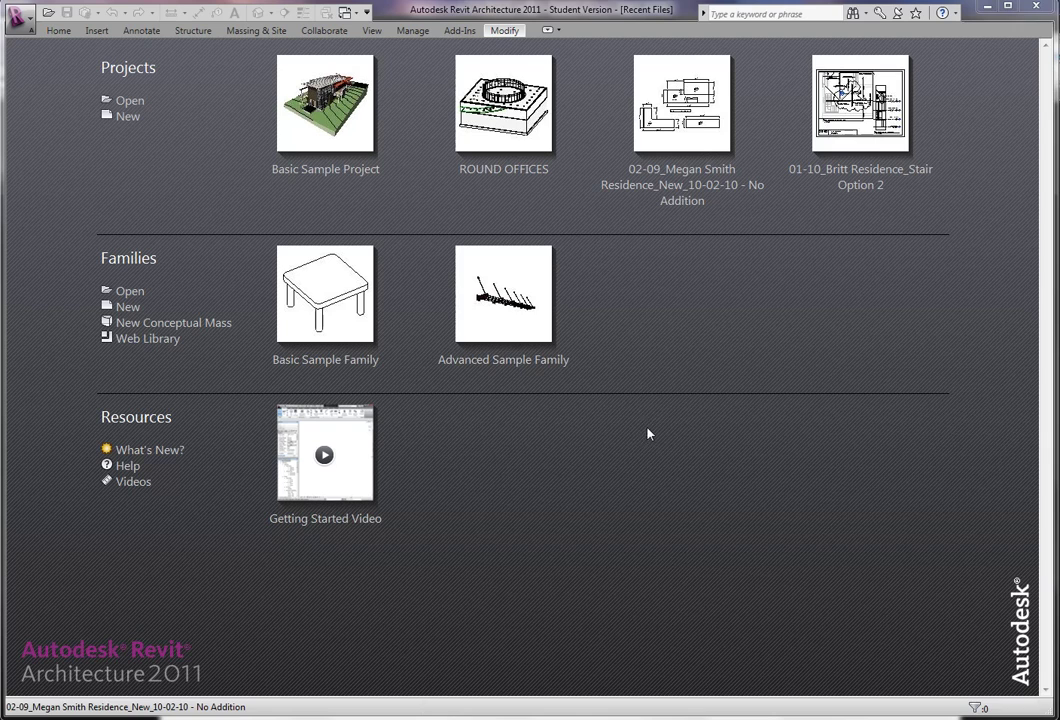
Start a new family and scroll through the Imperial Templates list.
click(128, 307)
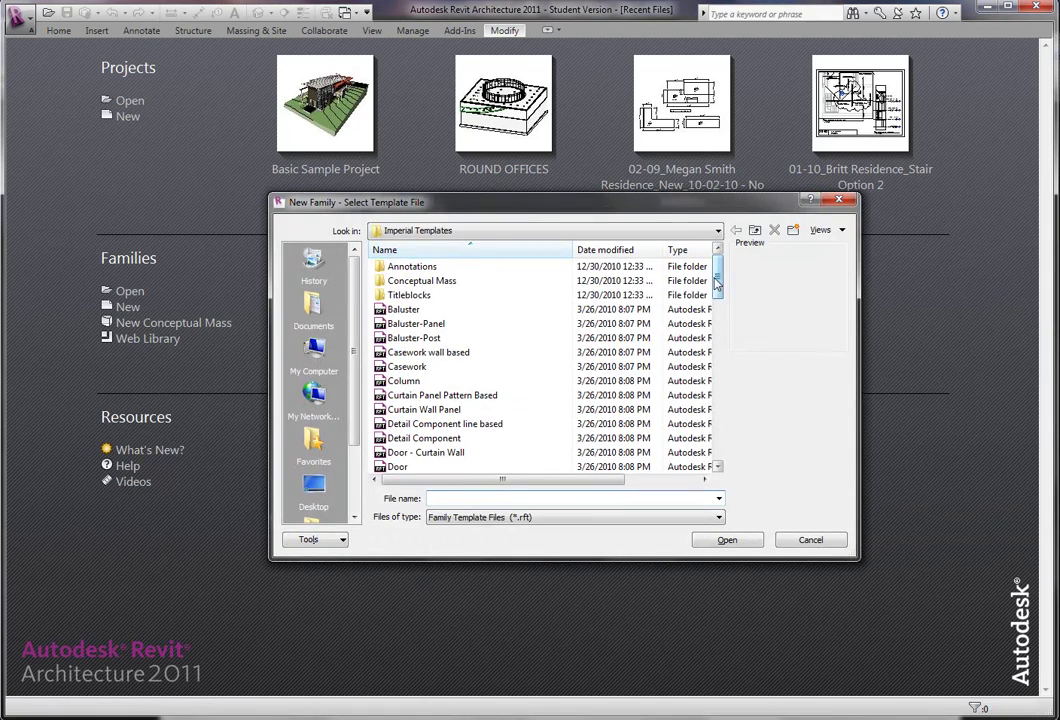
drag(721, 281, 723, 308)
Create the new family from the Door.rft template.
click(450, 353)
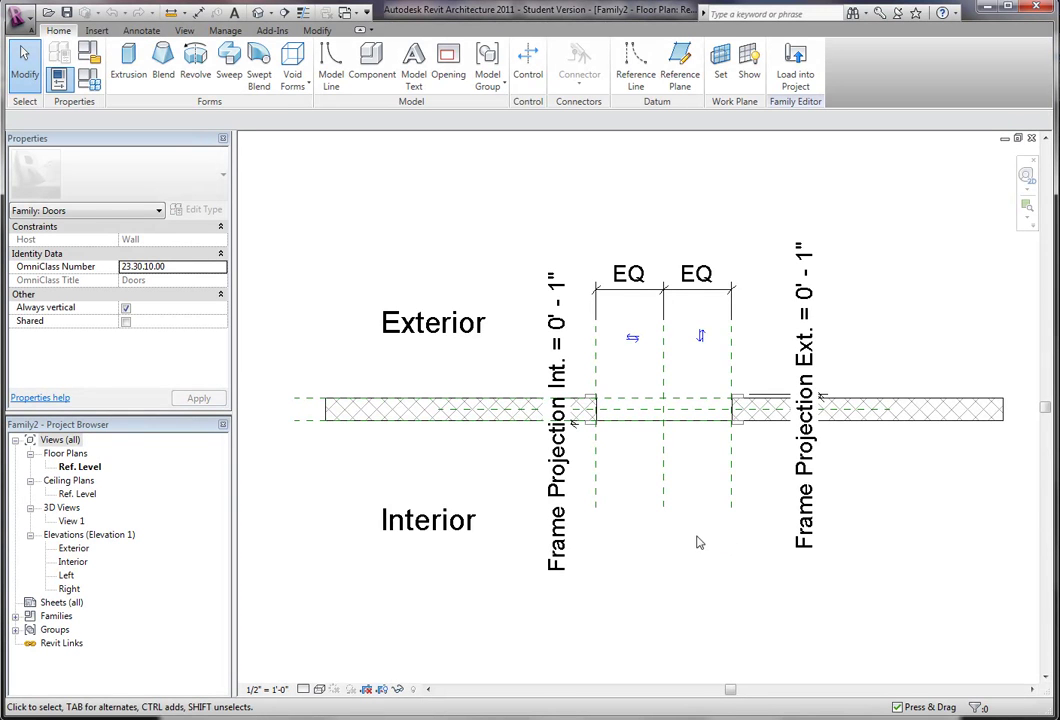
scroll(650, 555, down, 1)
scroll(639, 561, down, 1)
scroll(639, 561, up, 2)
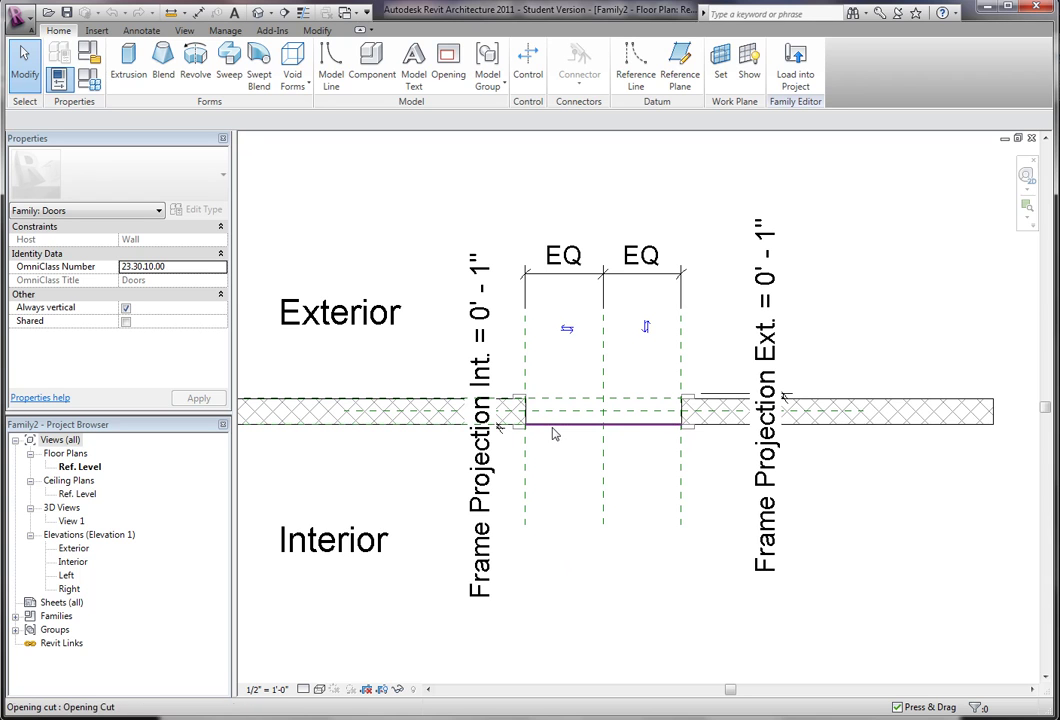
Inspect the Opening Cut in the Ref. Level plan and recentre the view on it.
click(573, 498)
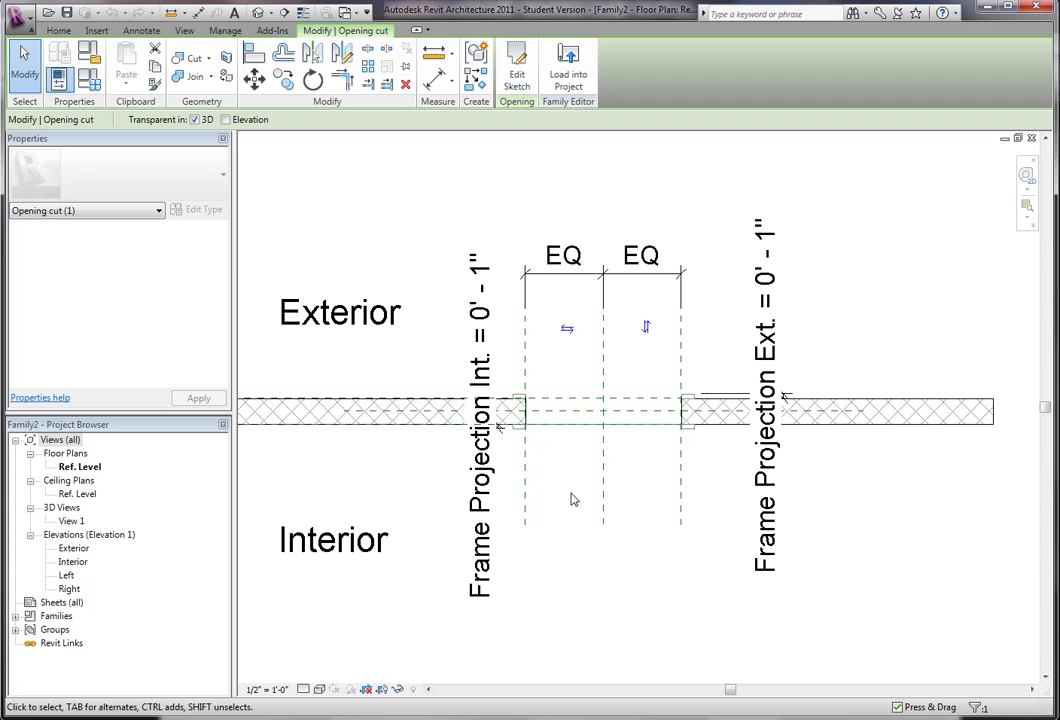
click(561, 450)
scroll(557, 452, up, 3)
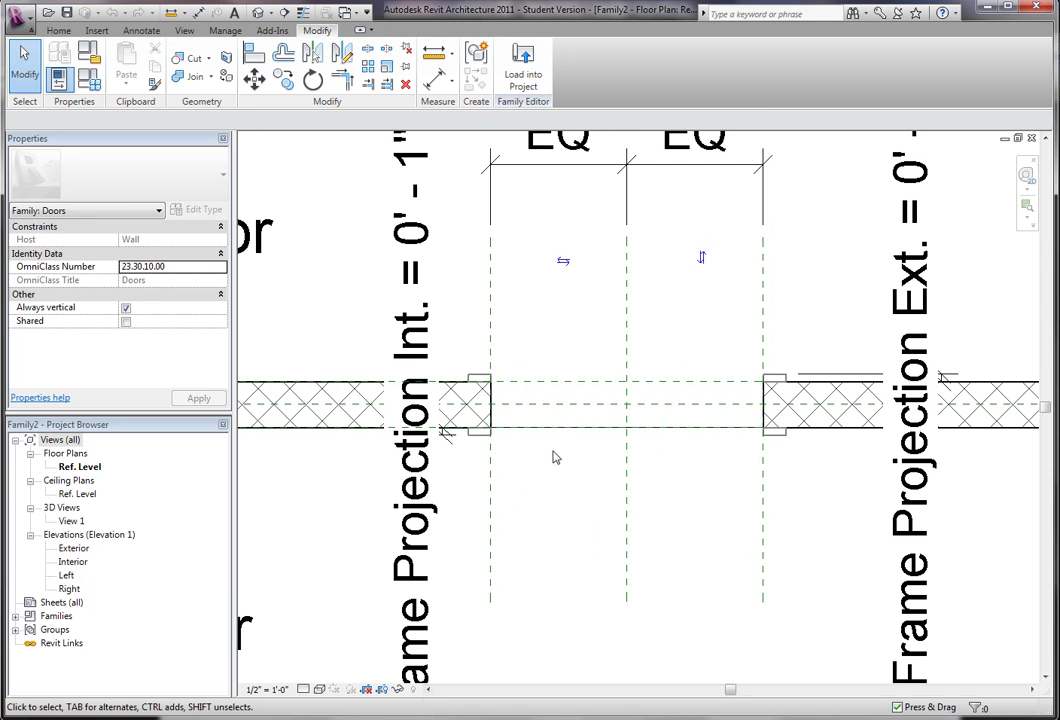
scroll(547, 494, down, 3)
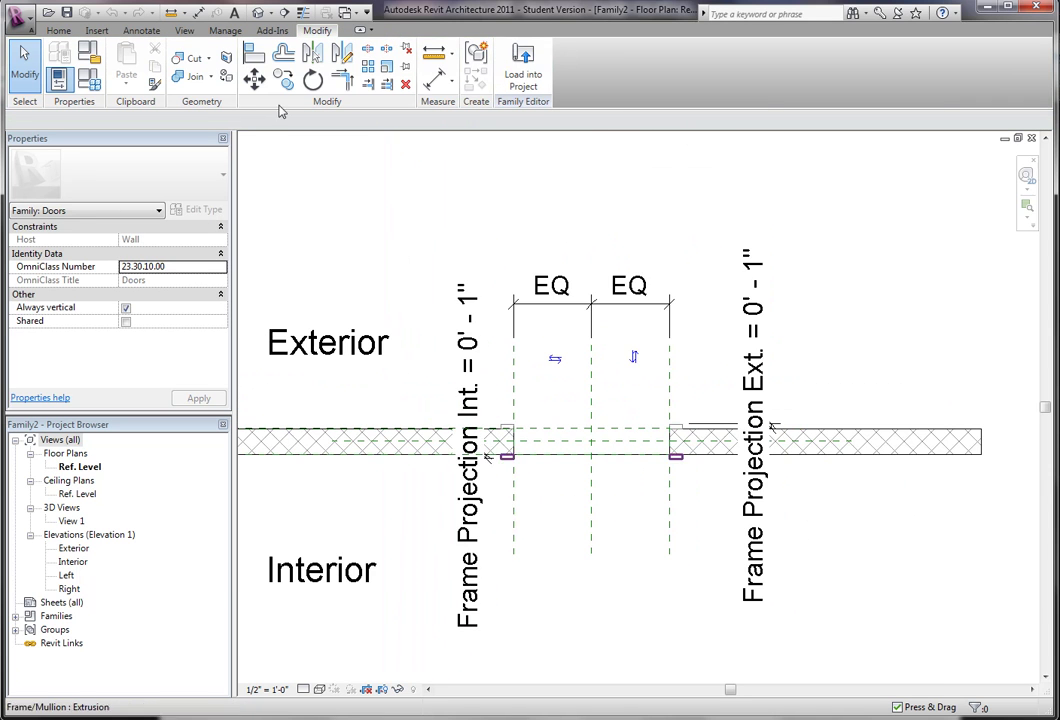
middle_drag(285, 164, 350, 222)
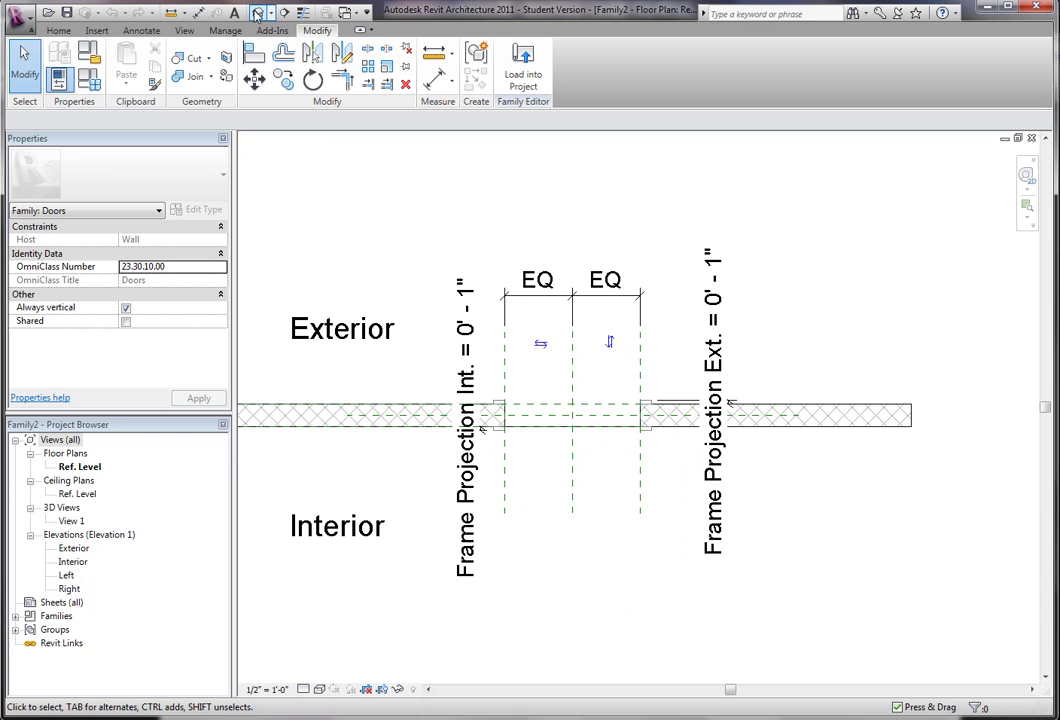
Set the 3D view scale to 1" = 1'-0".
click(267, 689)
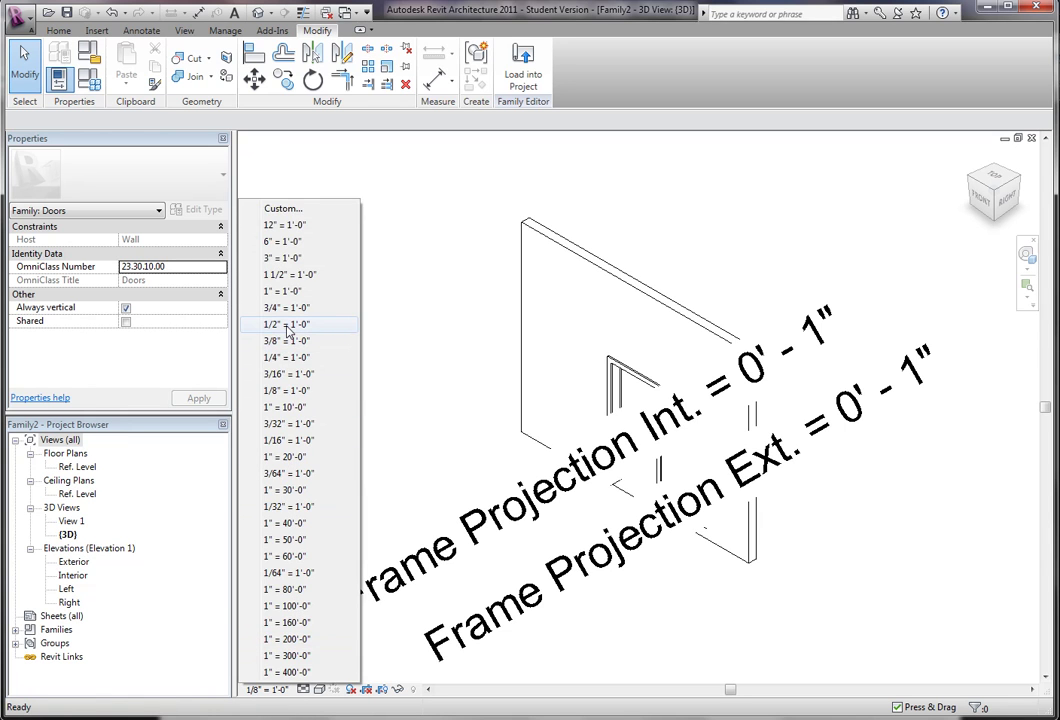
click(288, 292)
scroll(629, 582, up, 6)
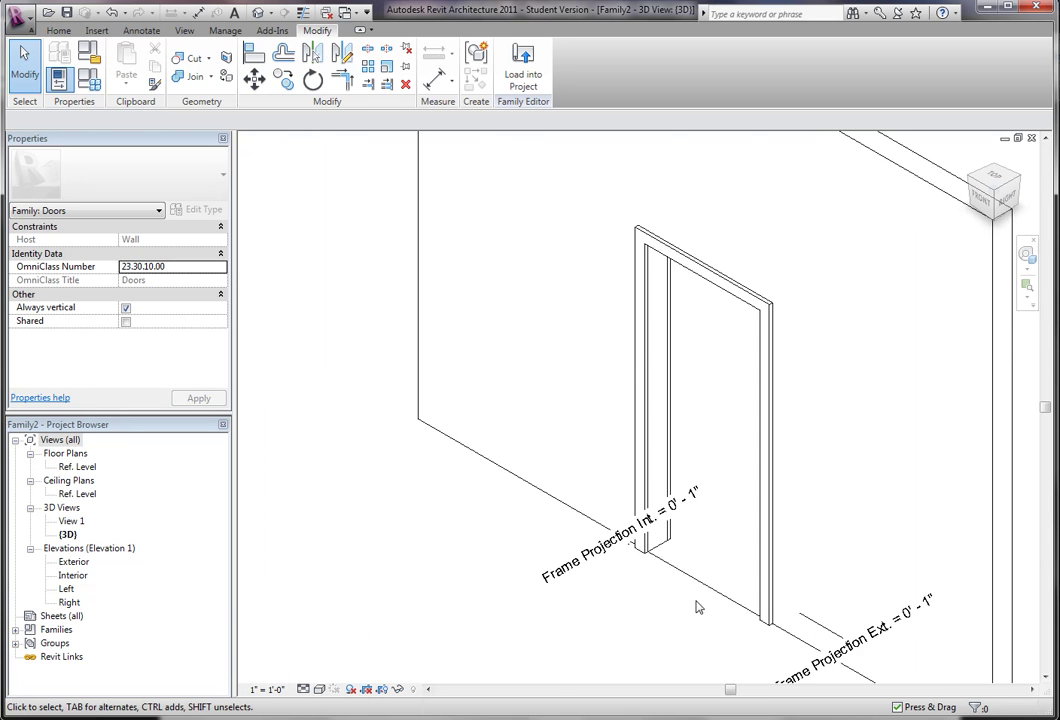
scroll(679, 579, down, 1)
scroll(625, 601, down, 2)
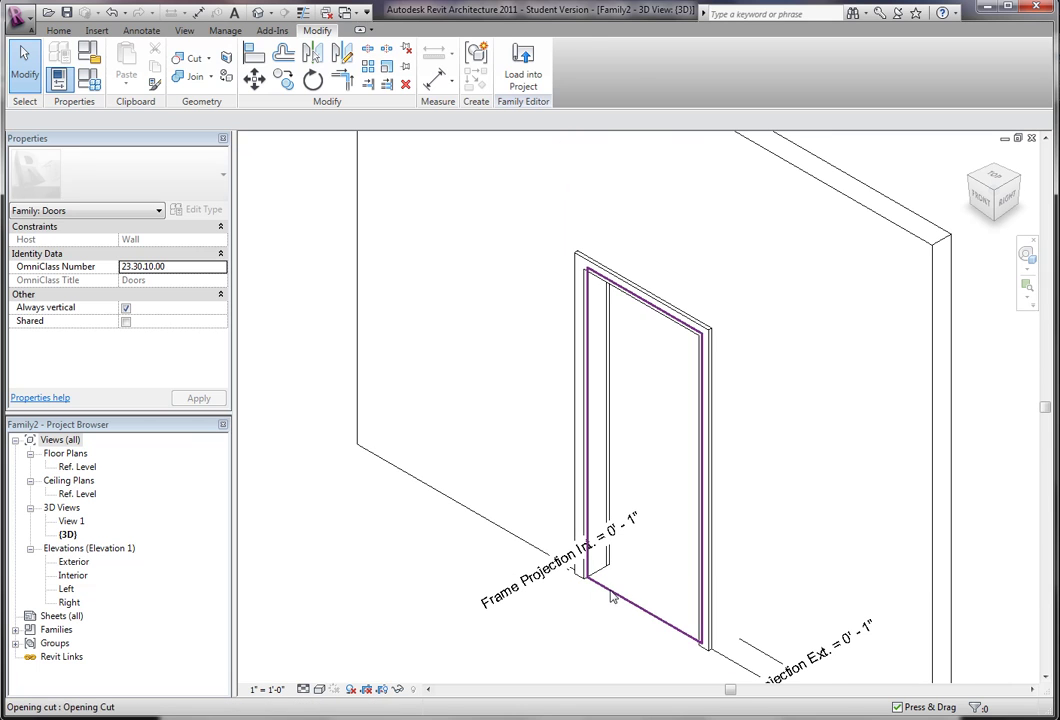
Inspect the opening cut, the door frame and the host wall by selecting each.
click(625, 602)
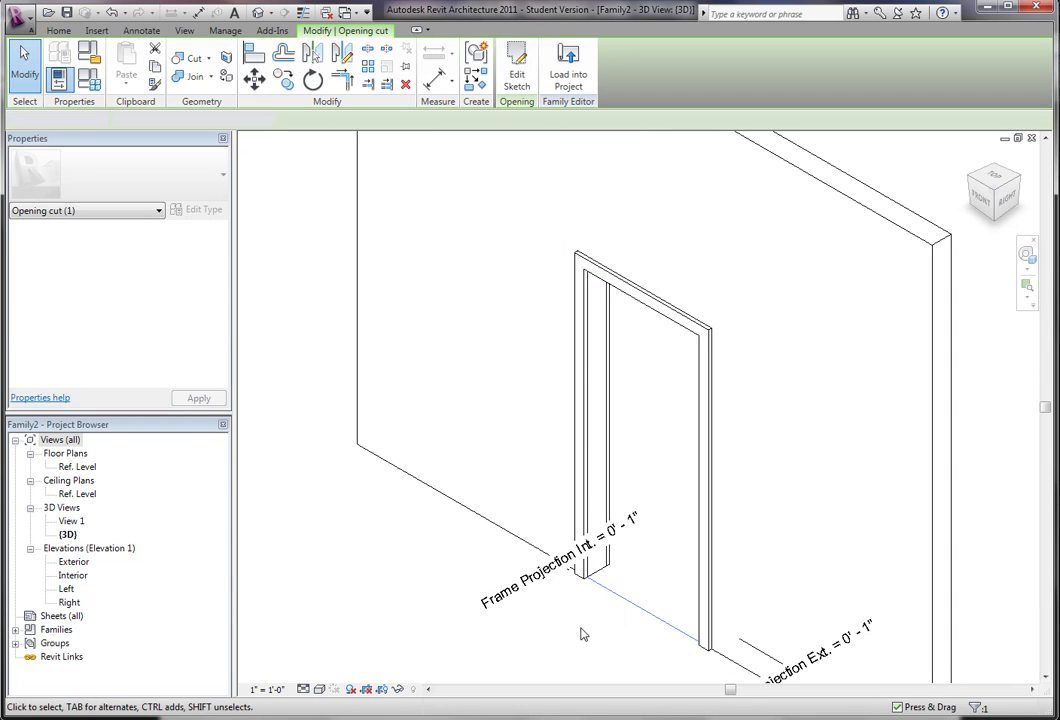
key(Escape)
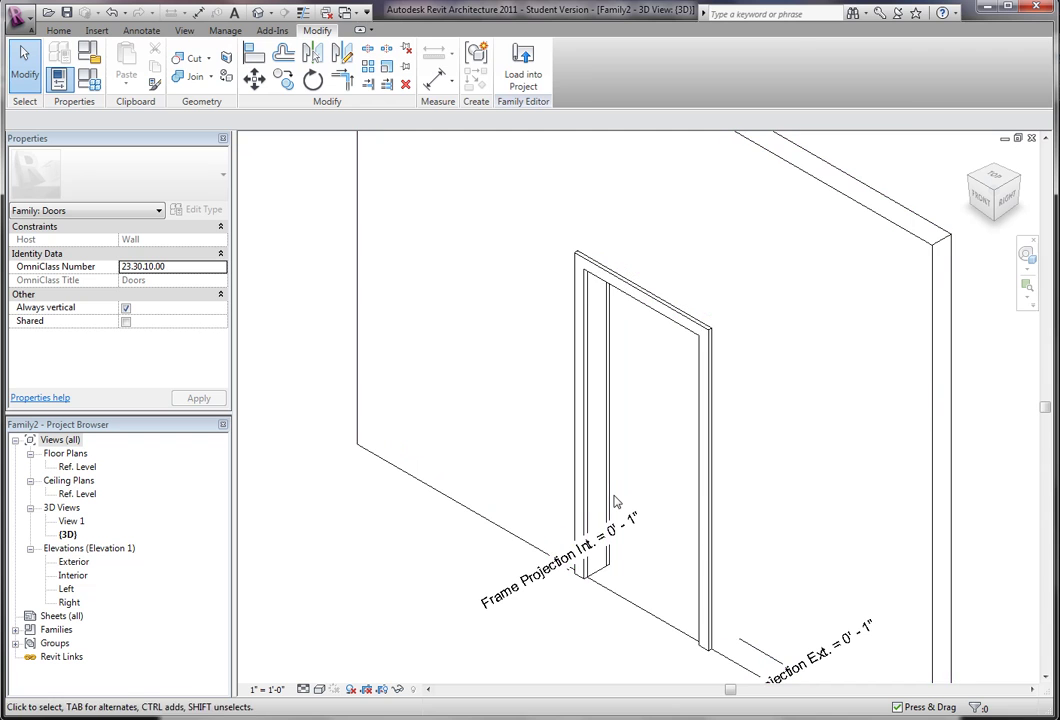
click(584, 509)
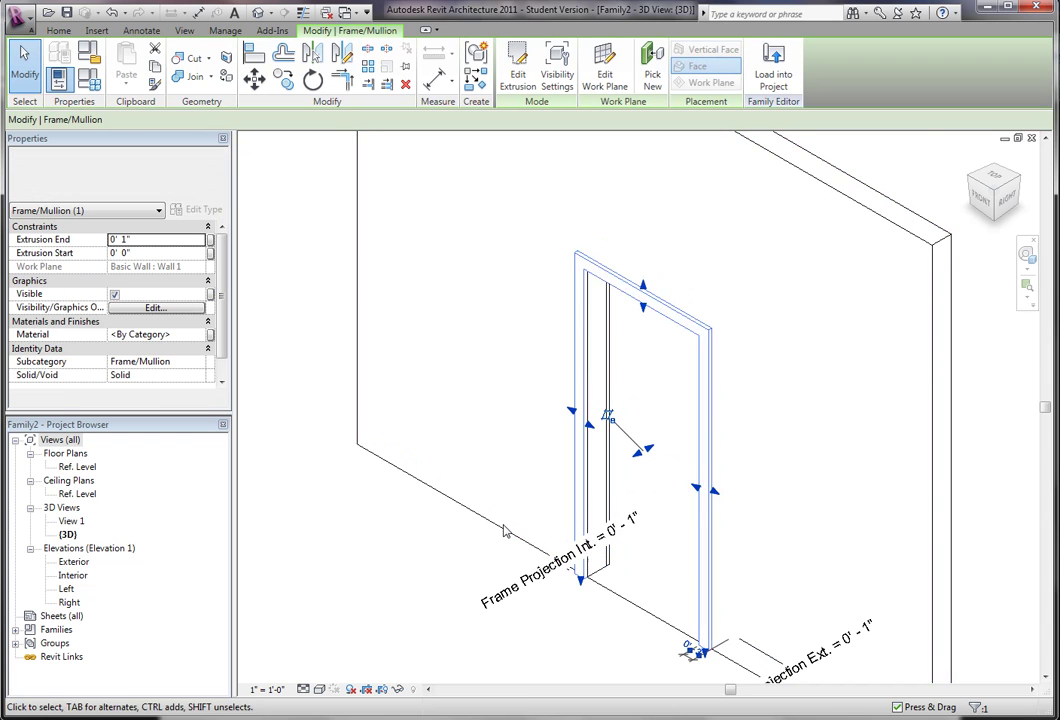
click(504, 527)
click(572, 636)
scroll(563, 561, down, 3)
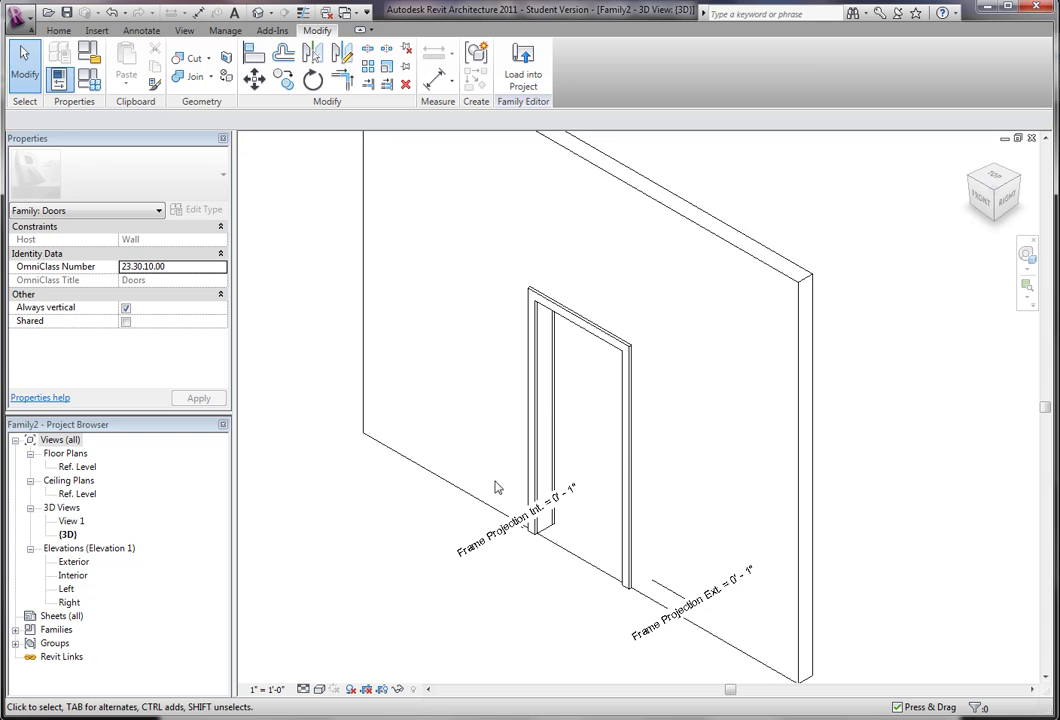
click(760, 266)
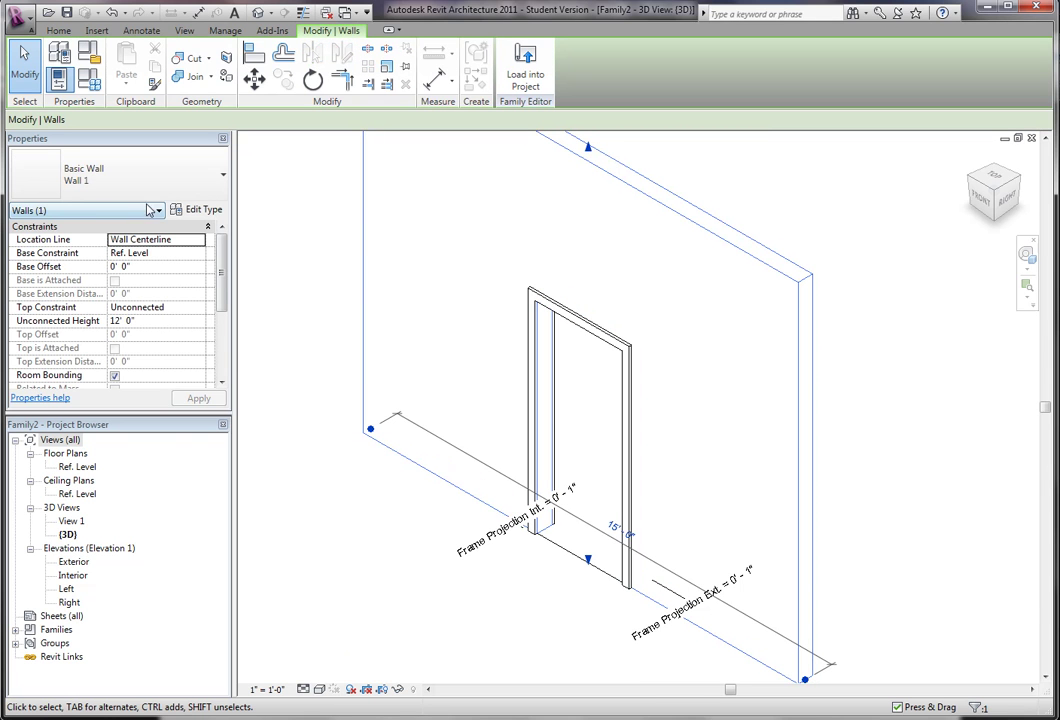
click(193, 212)
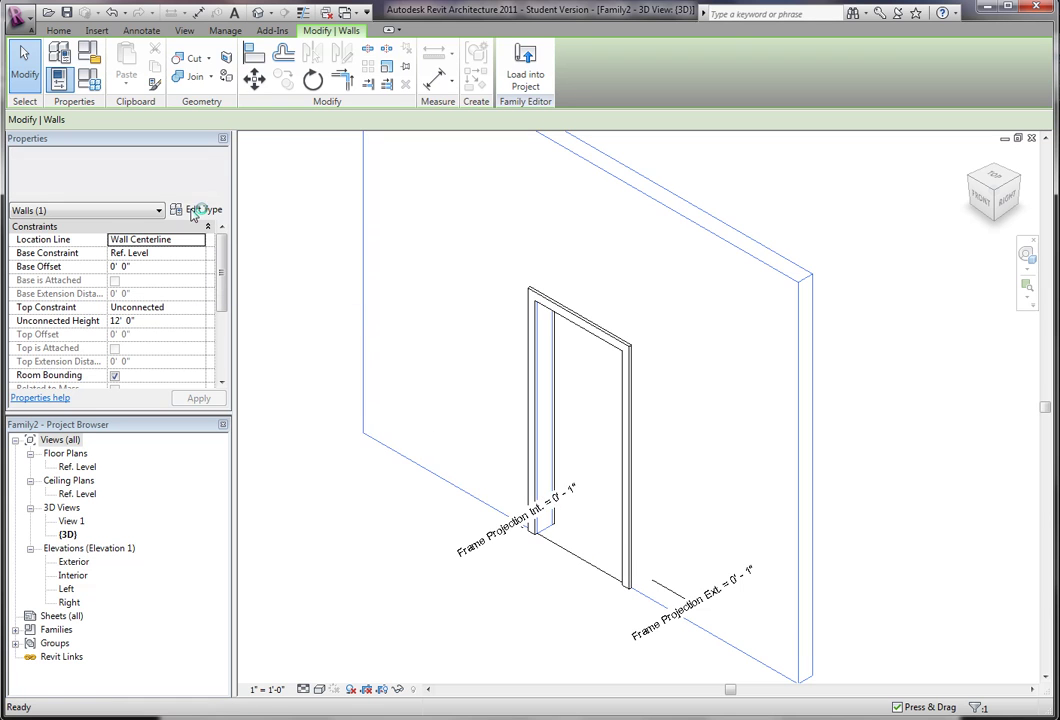
drag(367, 168, 286, 178)
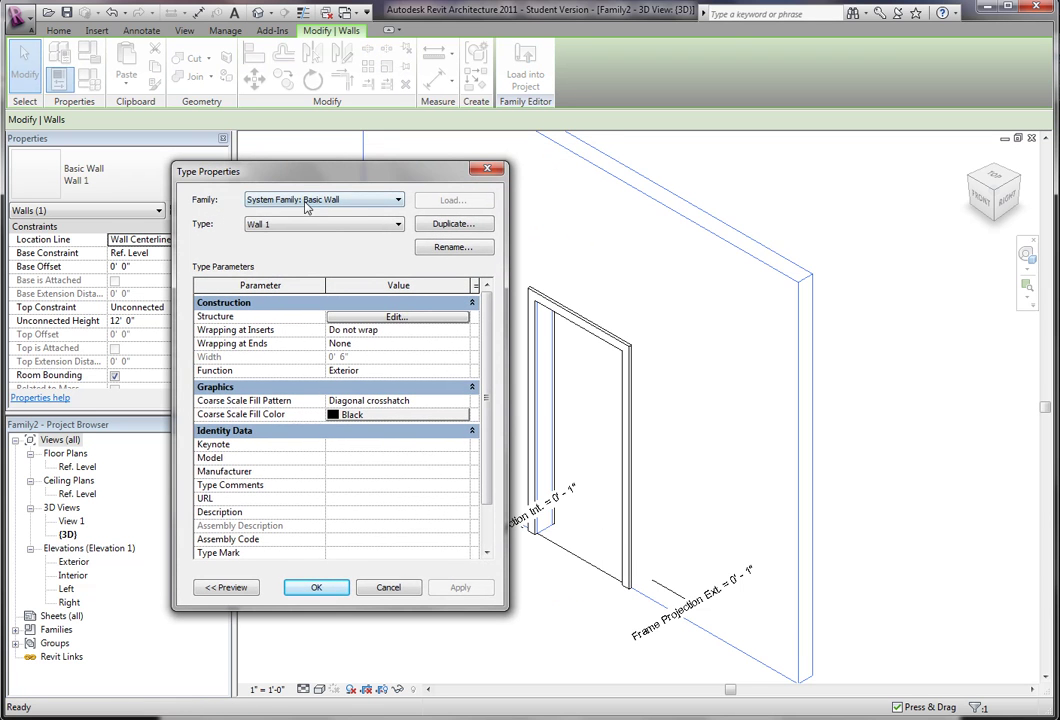
click(313, 228)
click(300, 226)
click(393, 588)
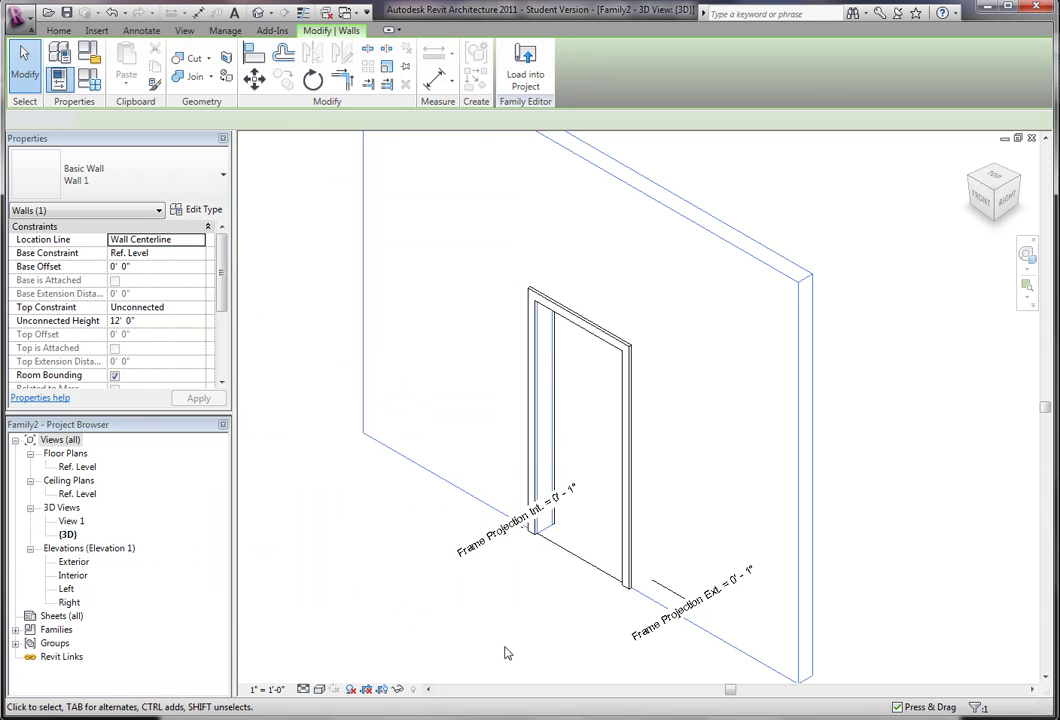
click(505, 651)
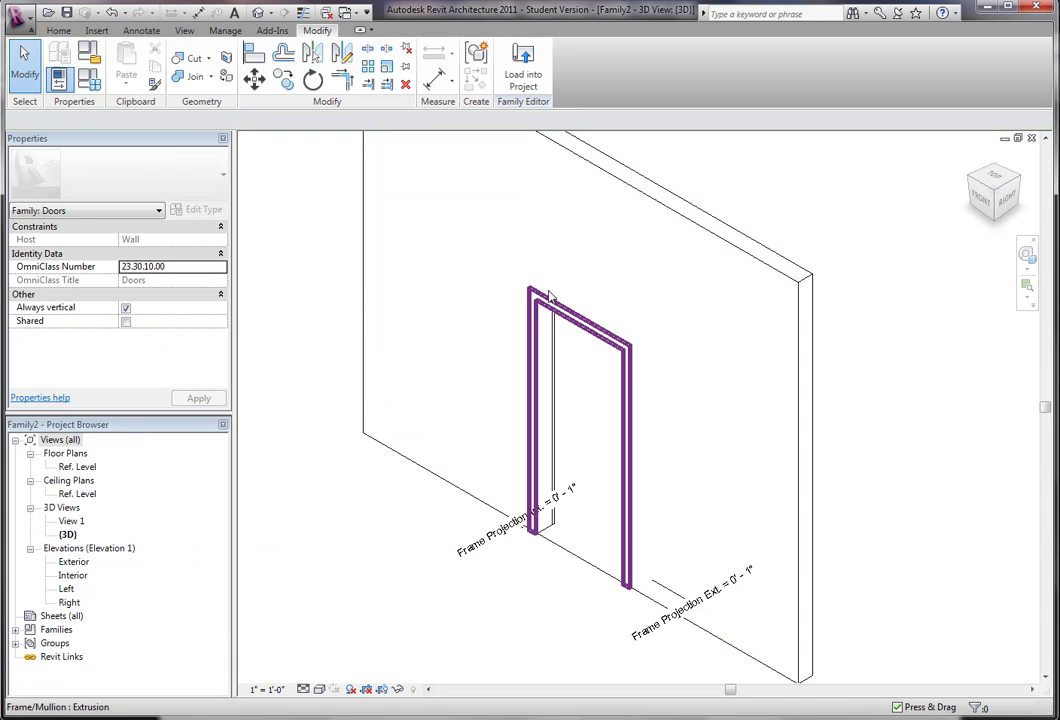
Switch the 3D view's visual style to Shaded with Edges.
click(319, 689)
click(337, 643)
scroll(334, 565, up, 6)
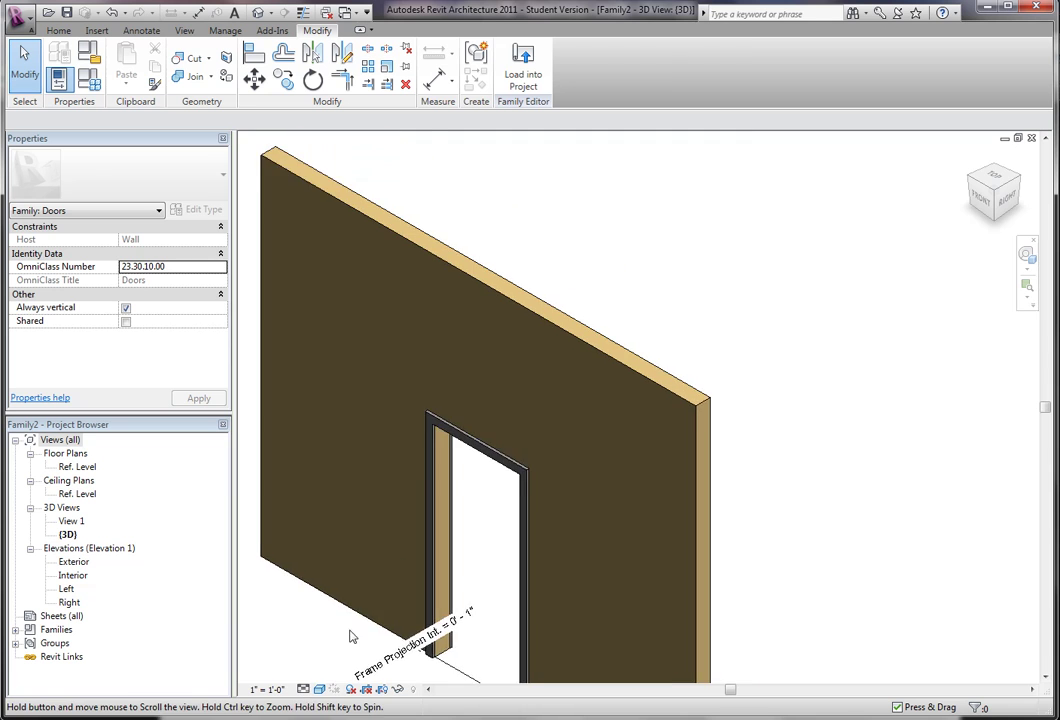
scroll(678, 453, down, 3)
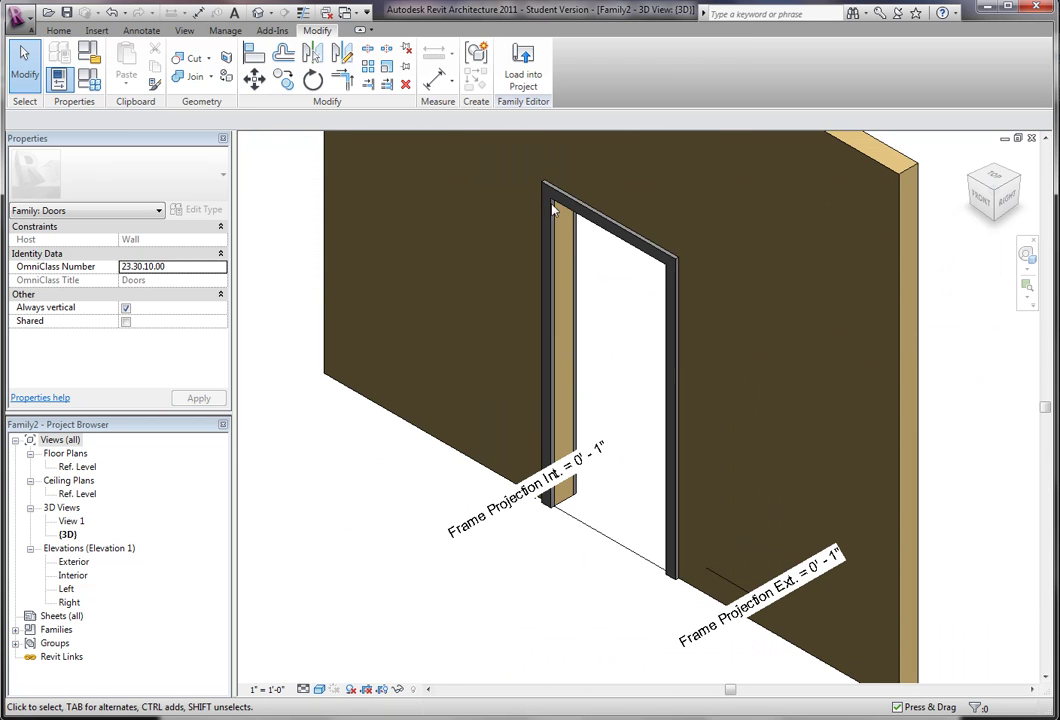
Delete the interior and exterior door frames and the opening cut, leaving a solid wall.
click(554, 246)
key(Delete)
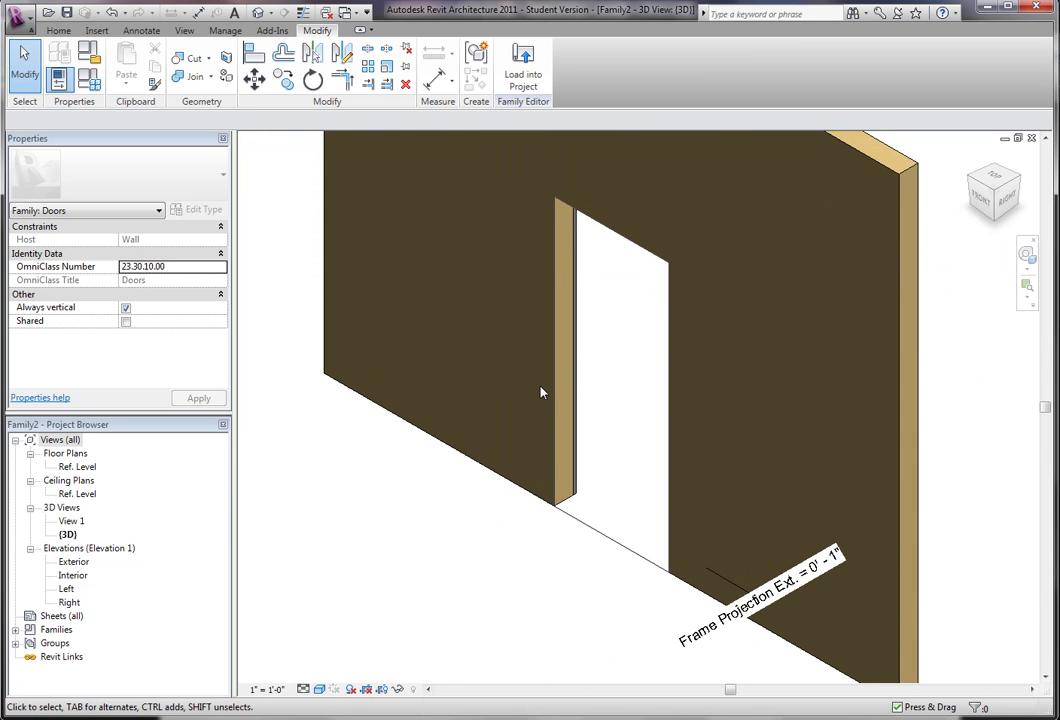
scroll(828, 452, down, 3)
shift+middle_drag(783, 464, 569, 456)
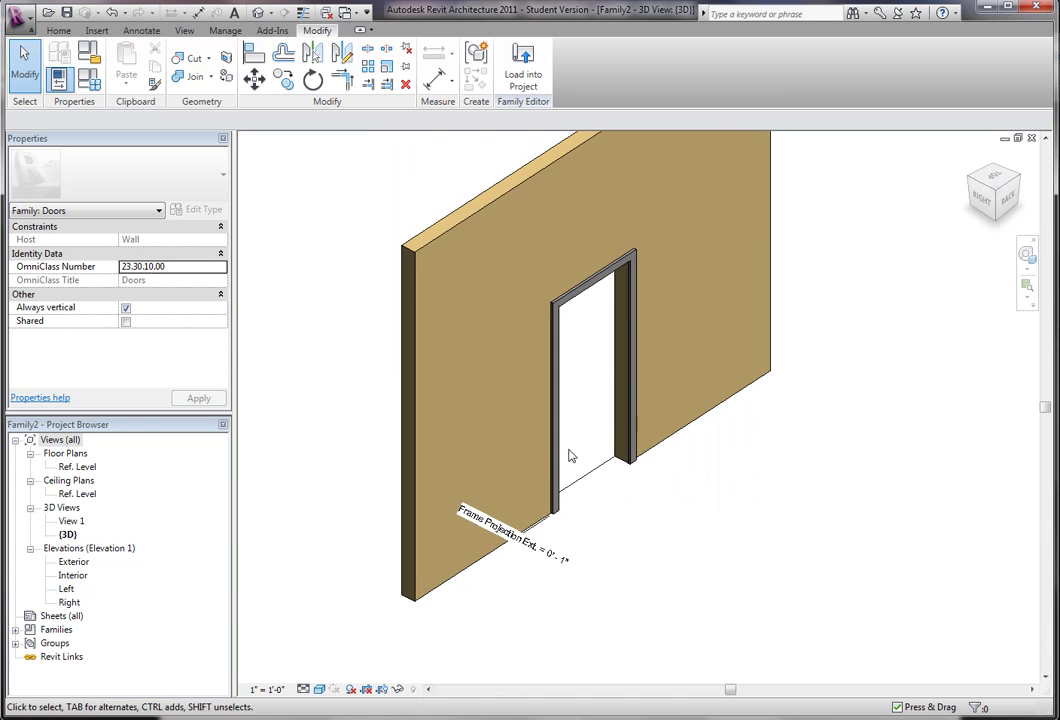
click(556, 462)
key(Delete)
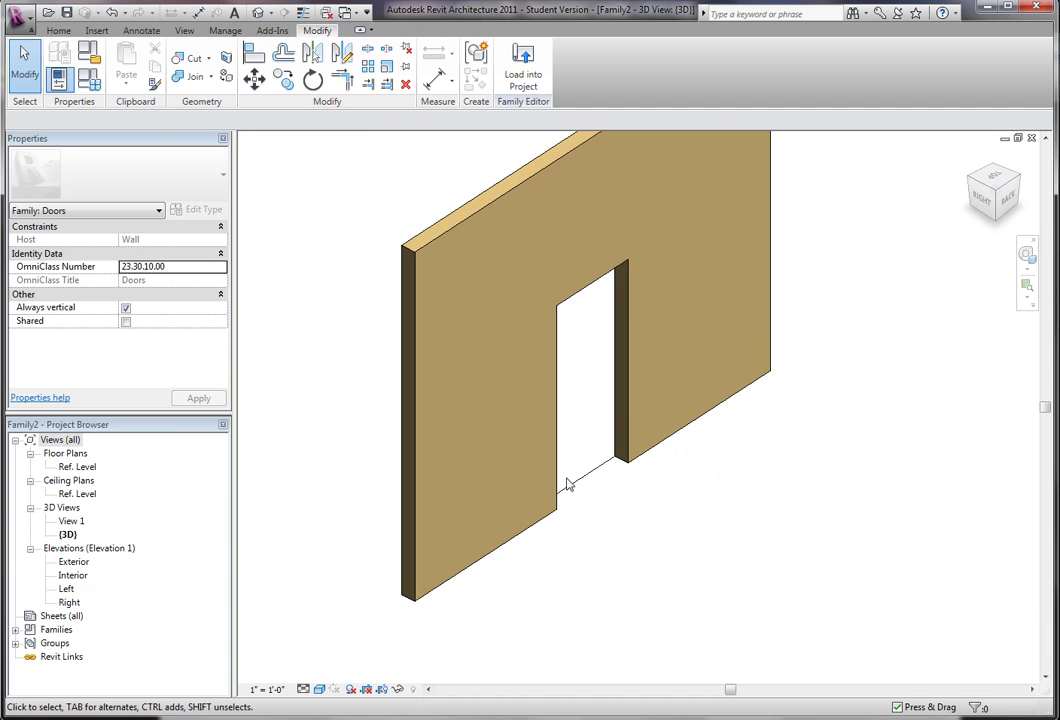
click(572, 487)
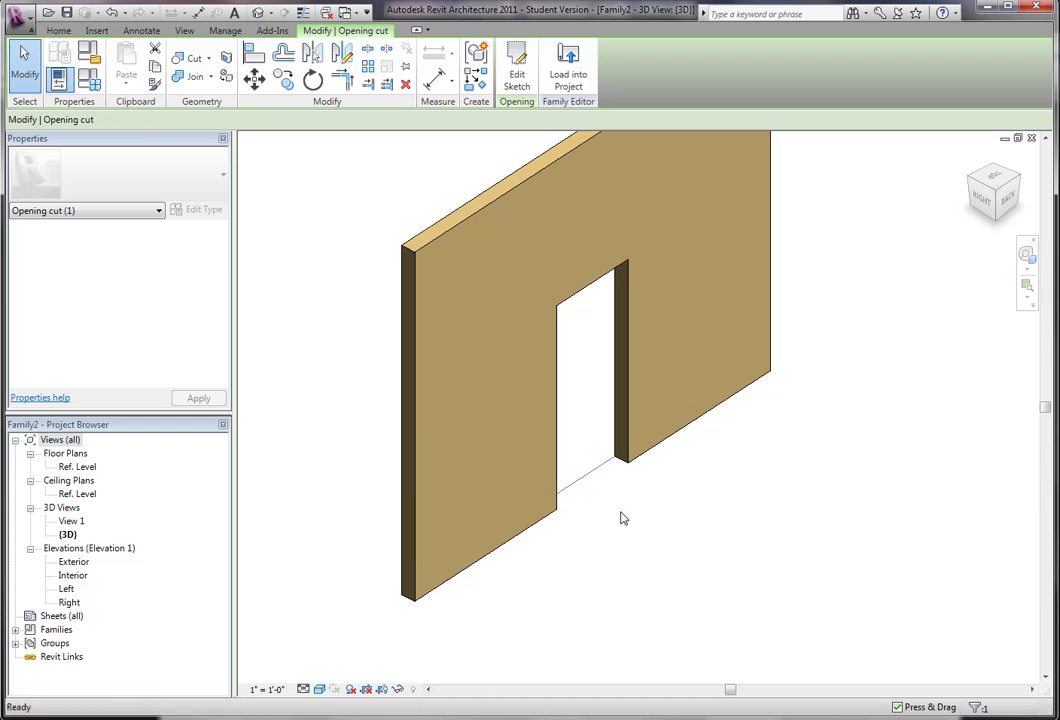
key(Delete)
shift+middle_drag(622, 516, 860, 530)
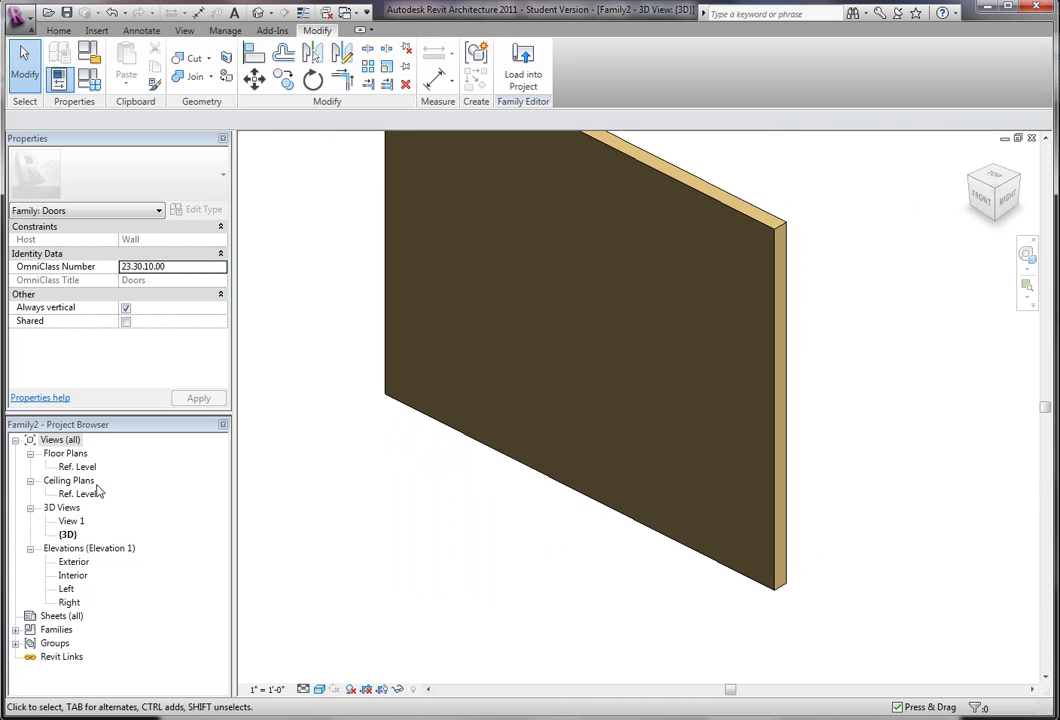
Open the Ref. Level floor plan and centre it on the EQ dimensions.
double_click(77, 467)
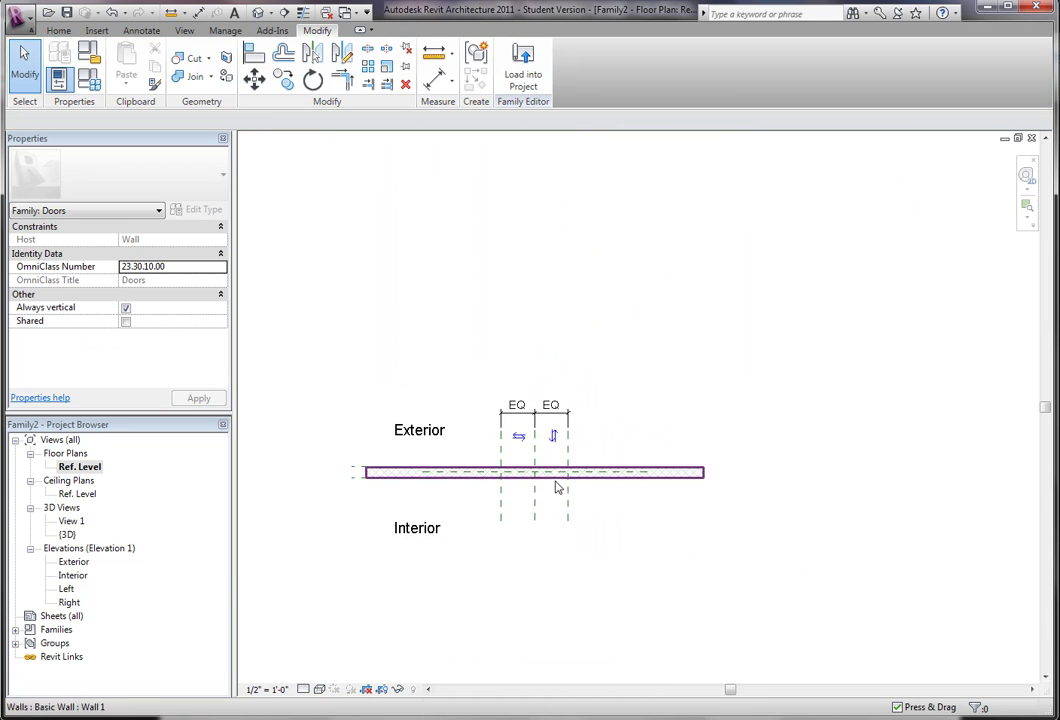
scroll(558, 487, up, 5)
middle_drag(622, 429, 857, 459)
scroll(857, 459, down, 1)
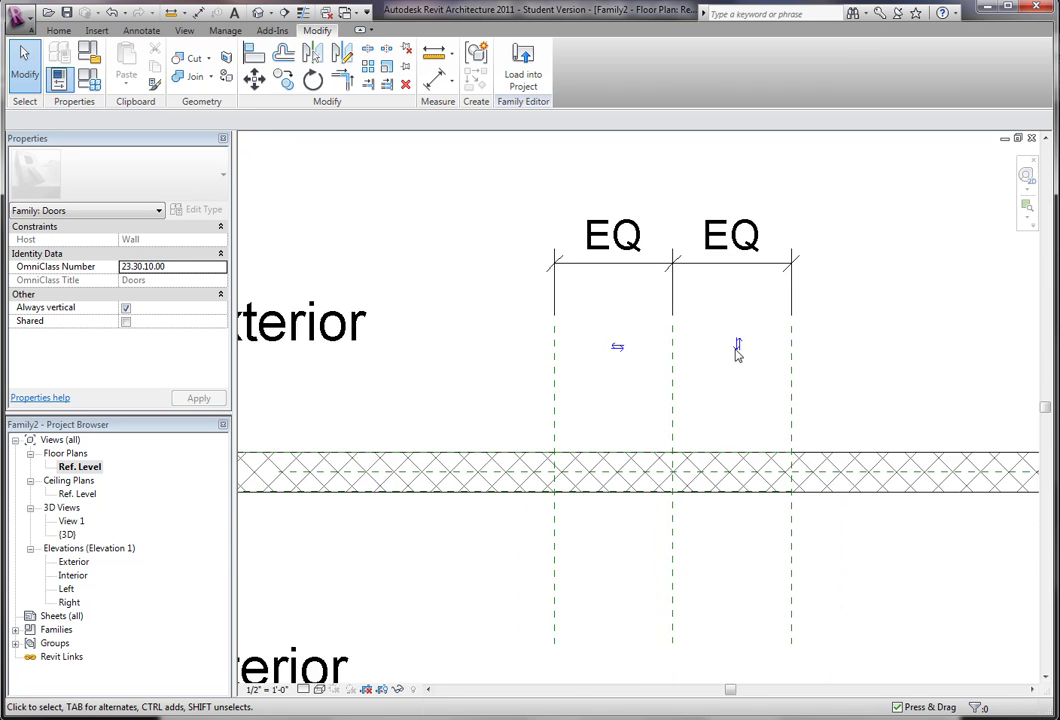
scroll(737, 352, up, 2)
scroll(760, 386, down, 2)
middle_drag(760, 386, 648, 390)
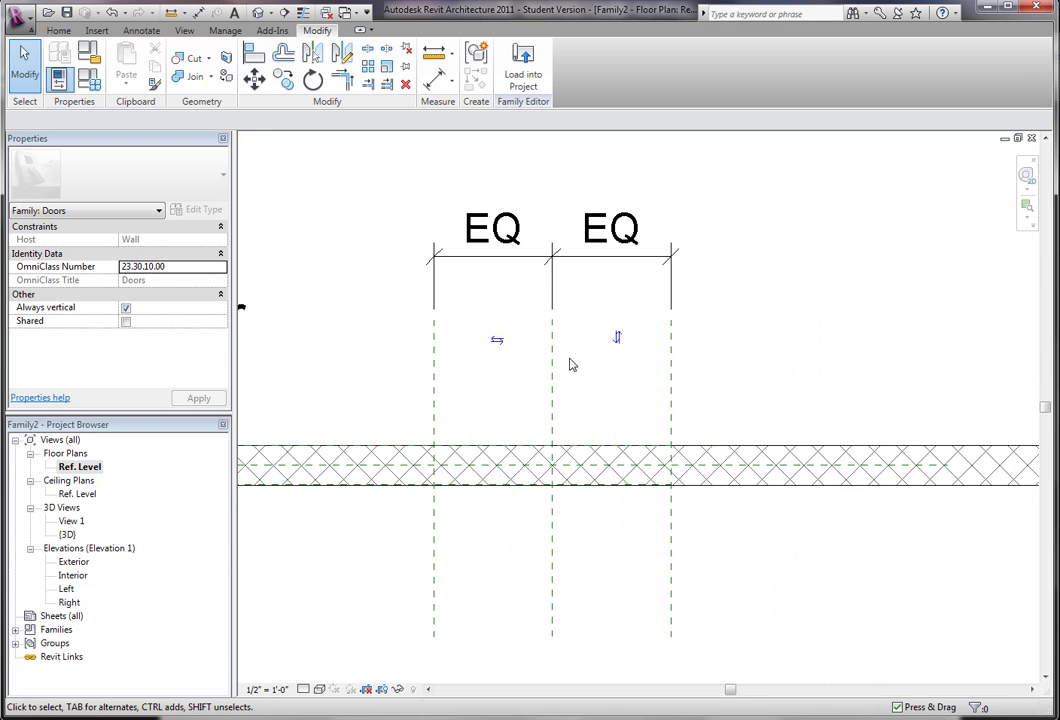
scroll(570, 365, down, 1)
scroll(473, 371, down, 2)
middle_drag(547, 371, 722, 378)
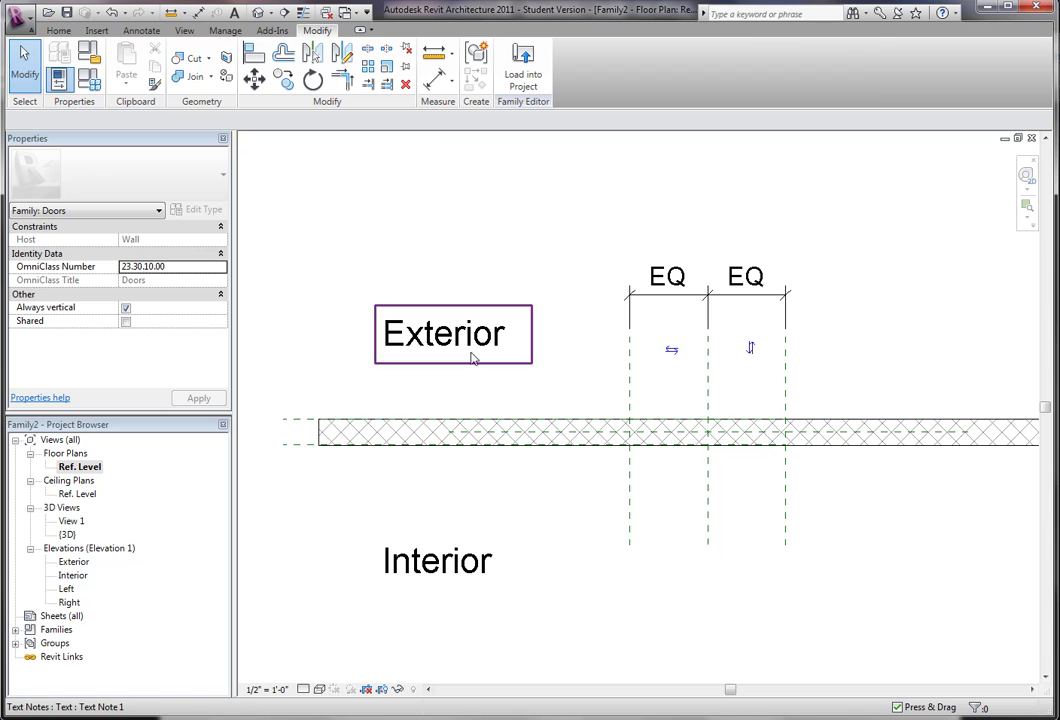
Check the Interior text note and reframe the plan around the flip controls.
click(478, 549)
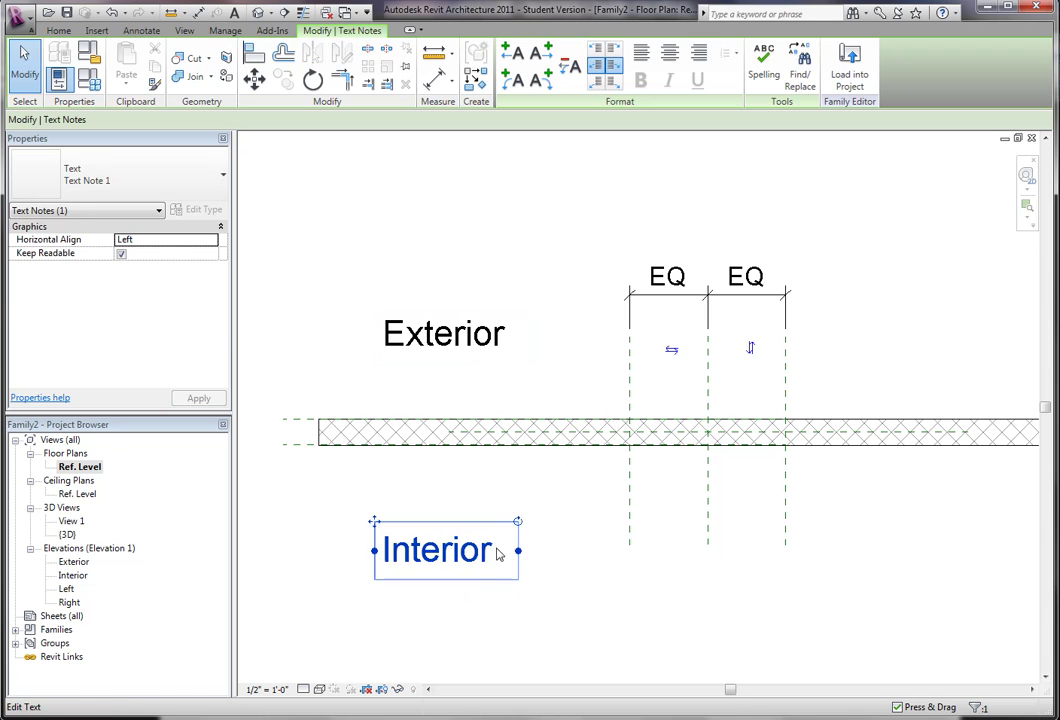
click(535, 572)
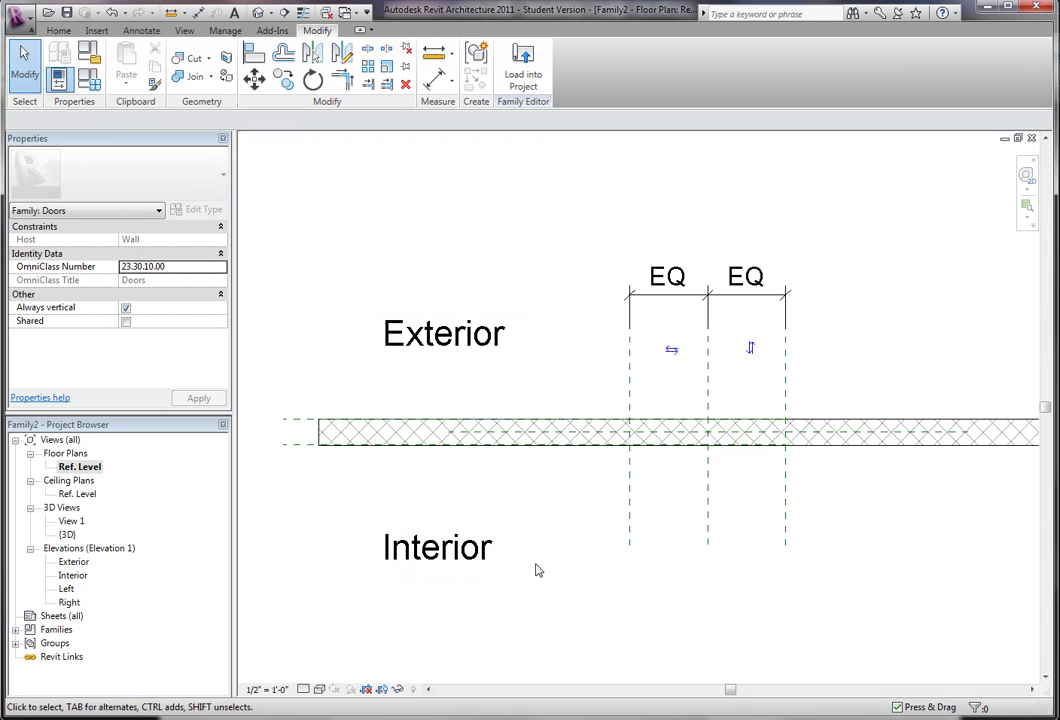
scroll(537, 570, up, 1)
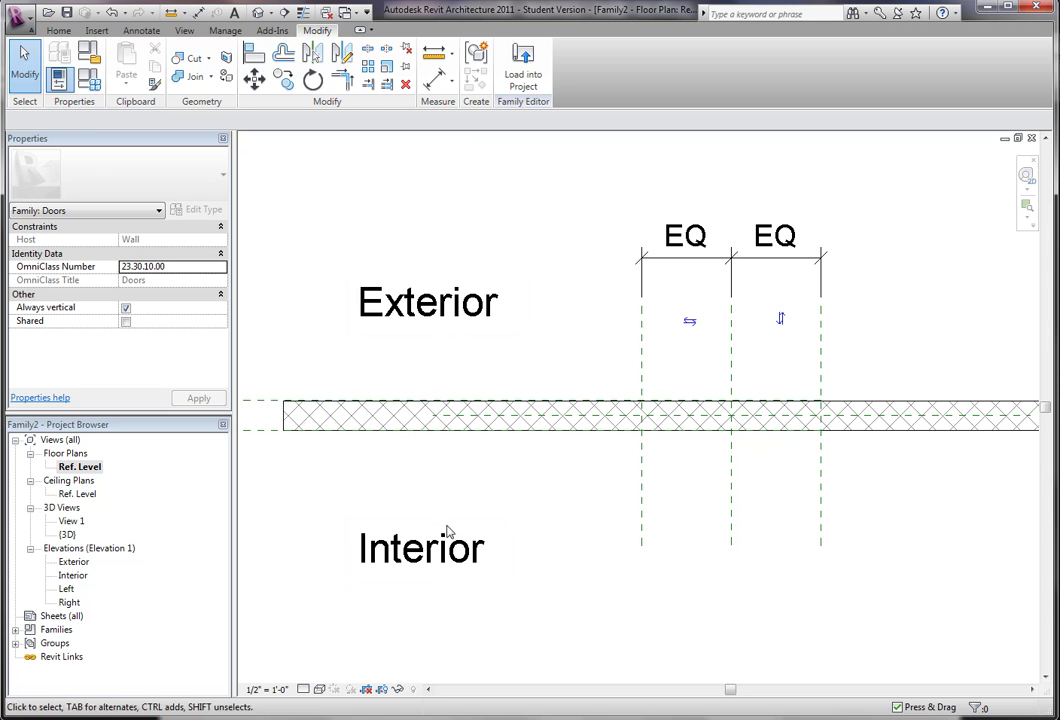
middle_drag(544, 310, 418, 322)
scroll(634, 360, up, 3)
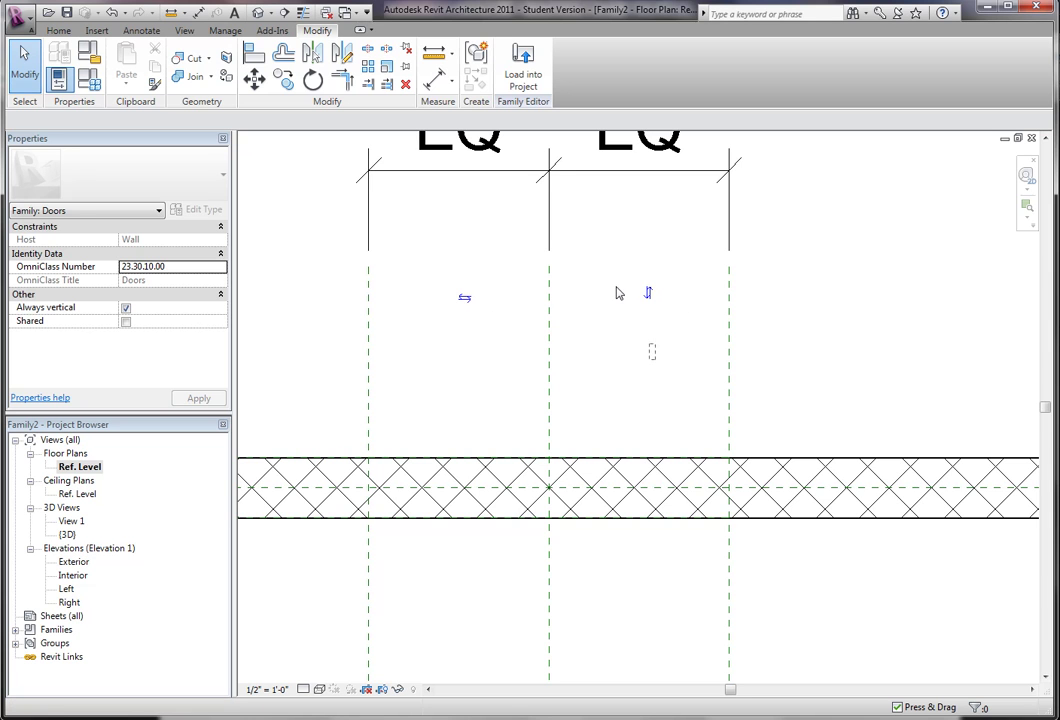
Delete the default vertical and horizontal flip controls.
click(648, 292)
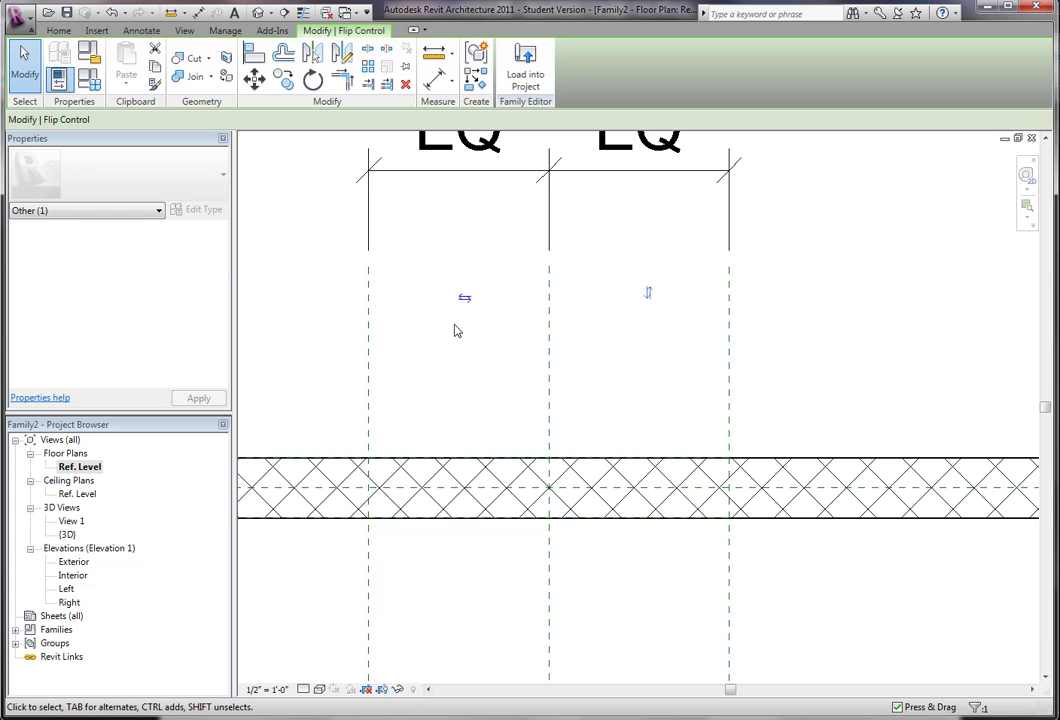
click(639, 383)
scroll(620, 433, down, 3)
scroll(610, 407, up, 3)
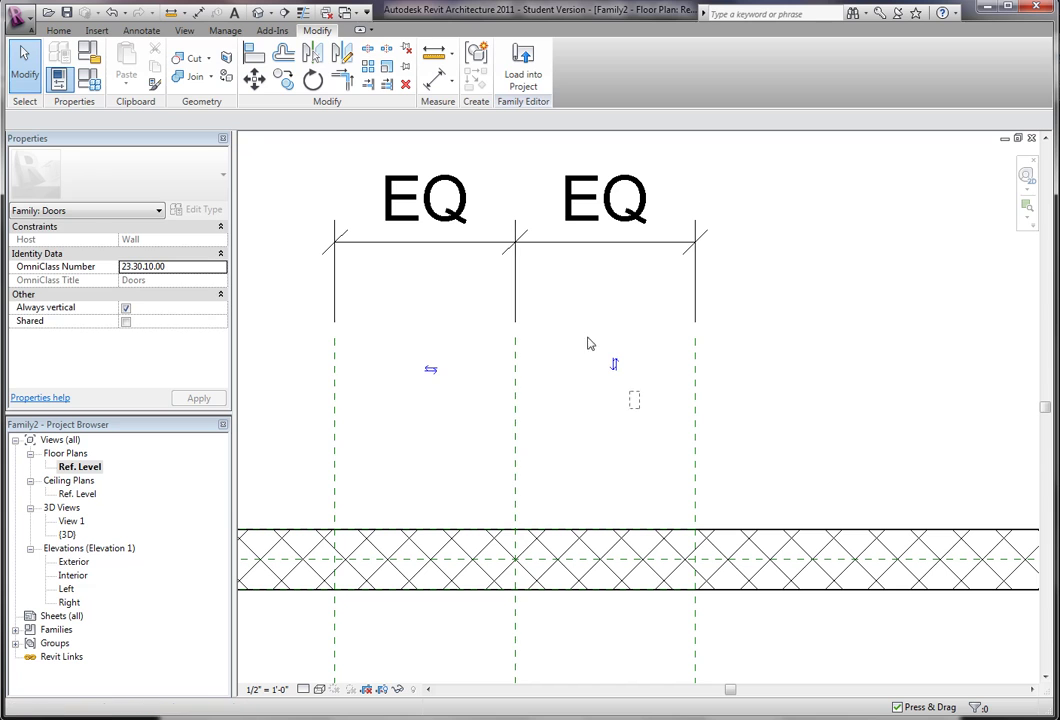
drag(639, 407, 587, 331)
key(Delete)
click(430, 368)
key(Delete)
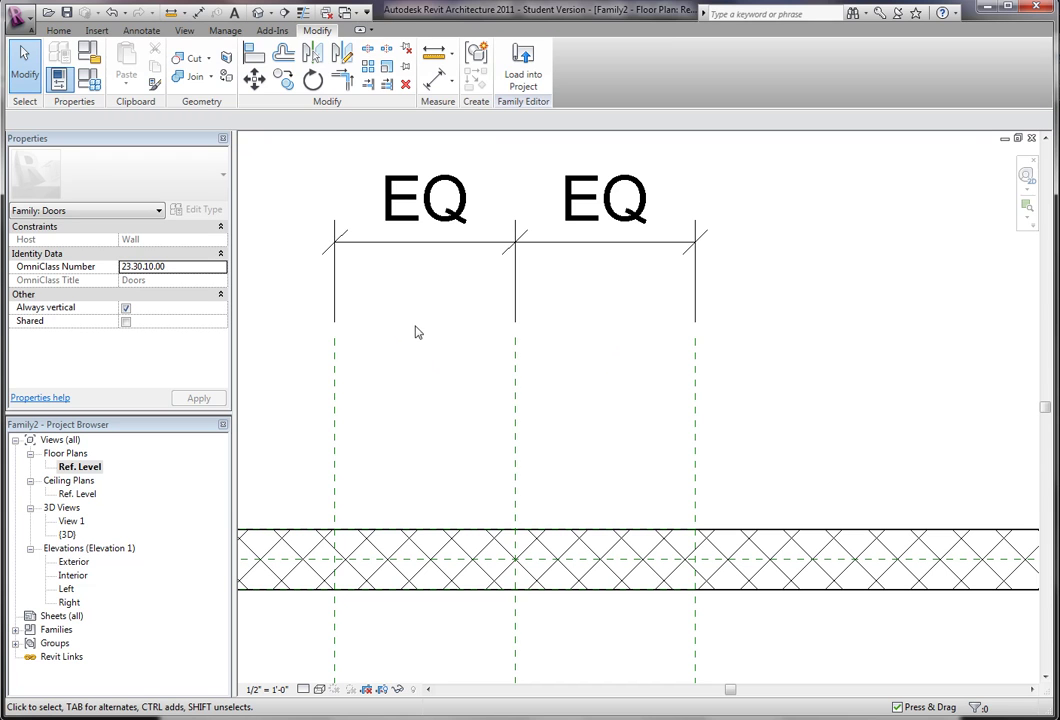
Place a Double Vertical flip control in the right gap and a Double Horizontal in the left gap.
click(58, 30)
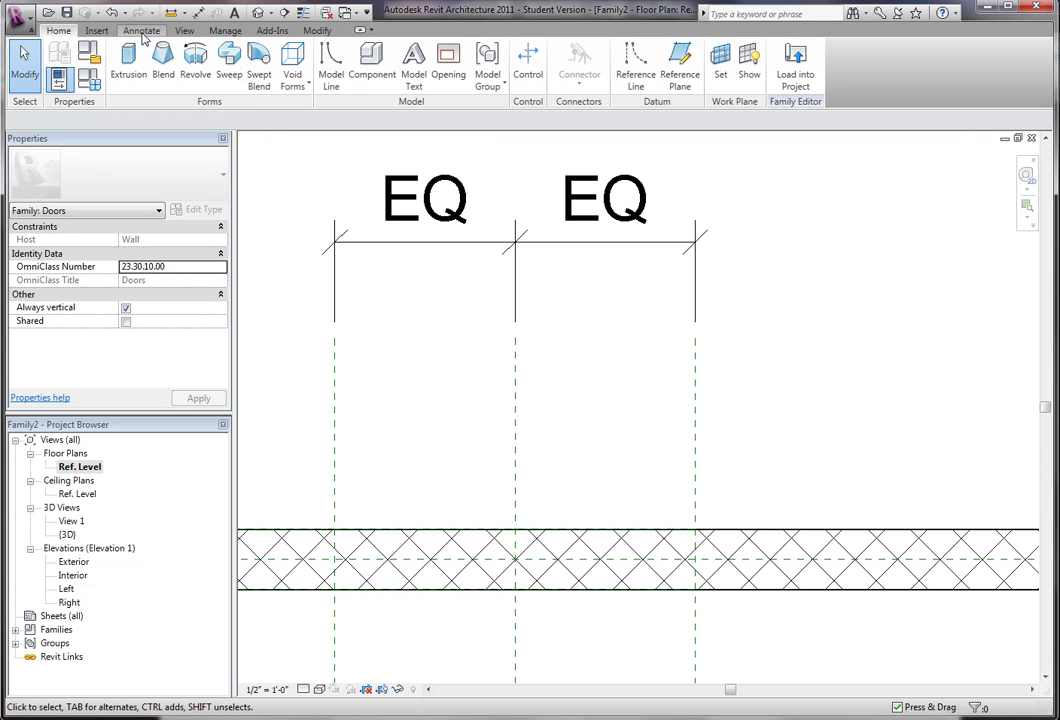
click(528, 70)
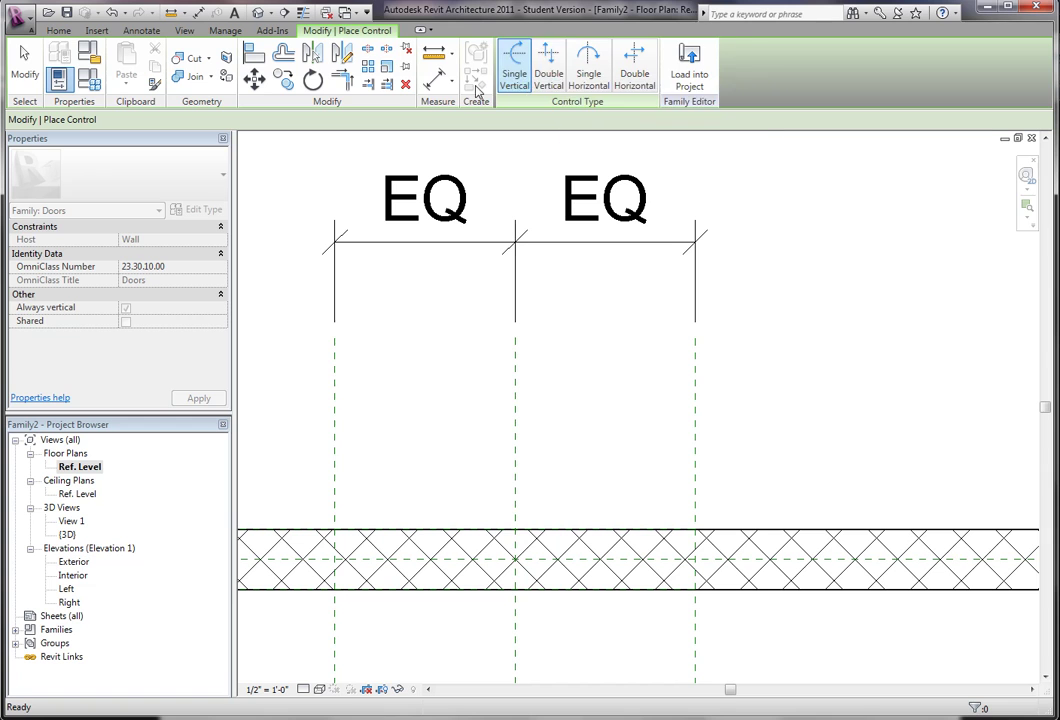
click(554, 82)
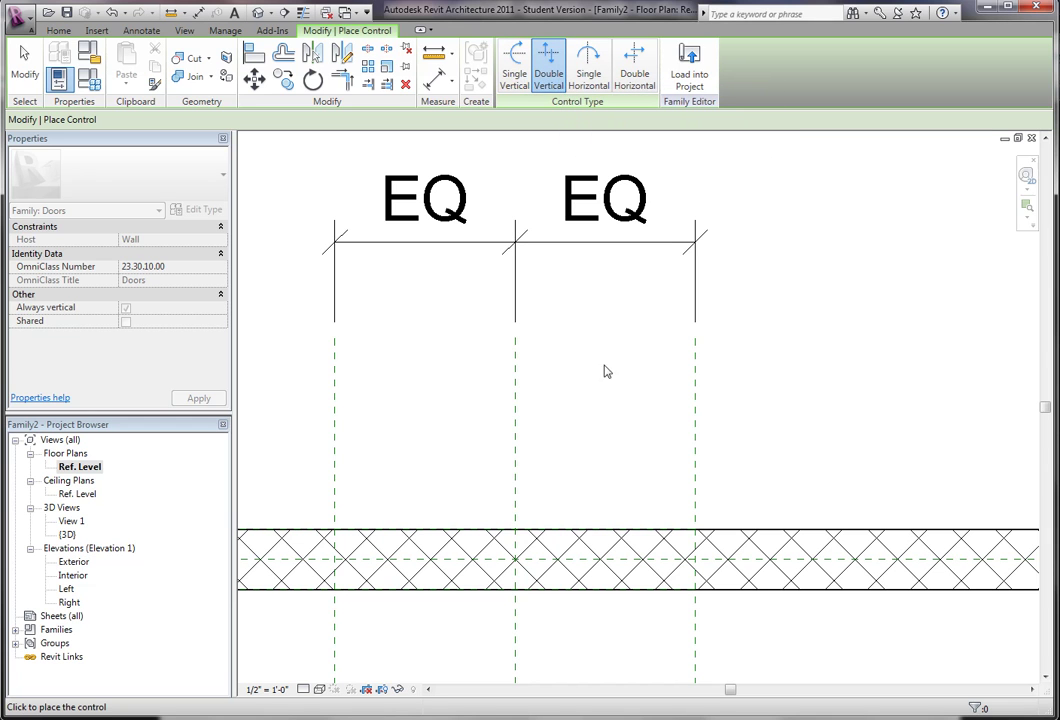
click(605, 410)
click(634, 74)
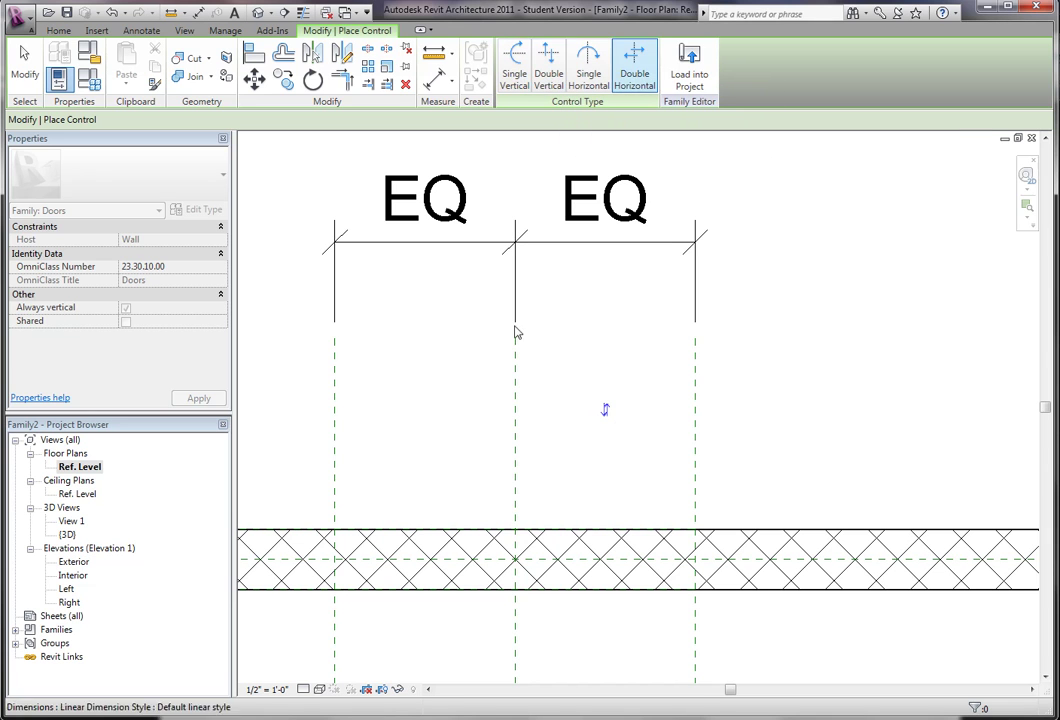
click(434, 411)
Remove the accidentally placed extra horizontal flip control.
click(578, 453)
scroll(578, 453, down, 1)
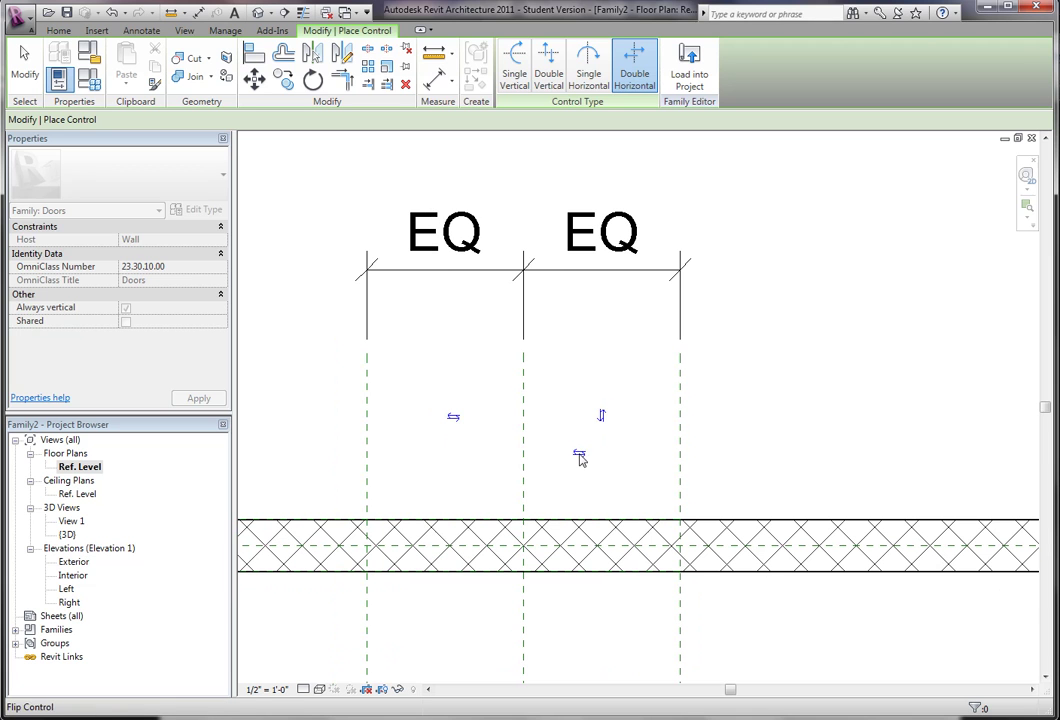
key(Escape)
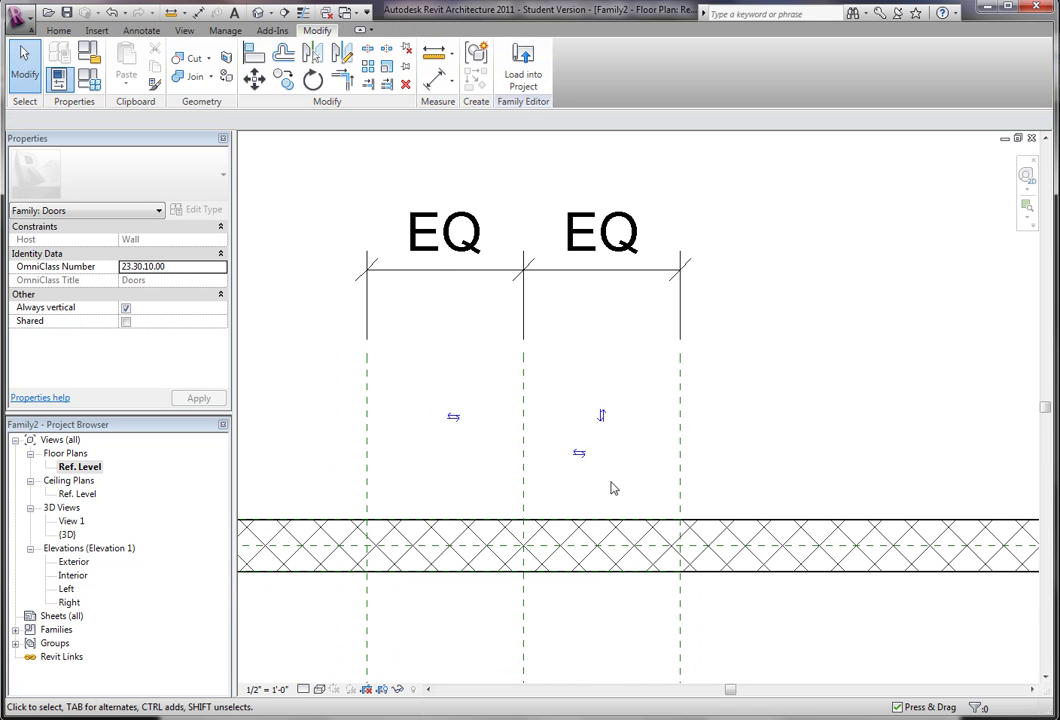
drag(613, 488, 575, 450)
key(Delete)
middle_drag(606, 483, 611, 424)
scroll(611, 424, down, 1)
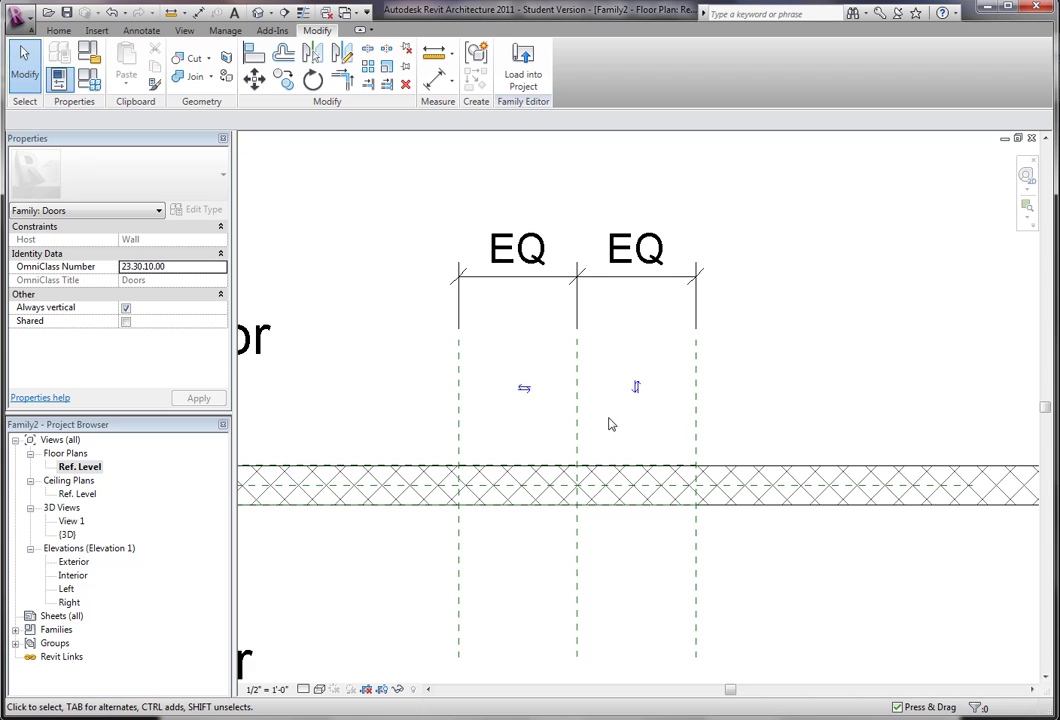
scroll(437, 426, down, 1)
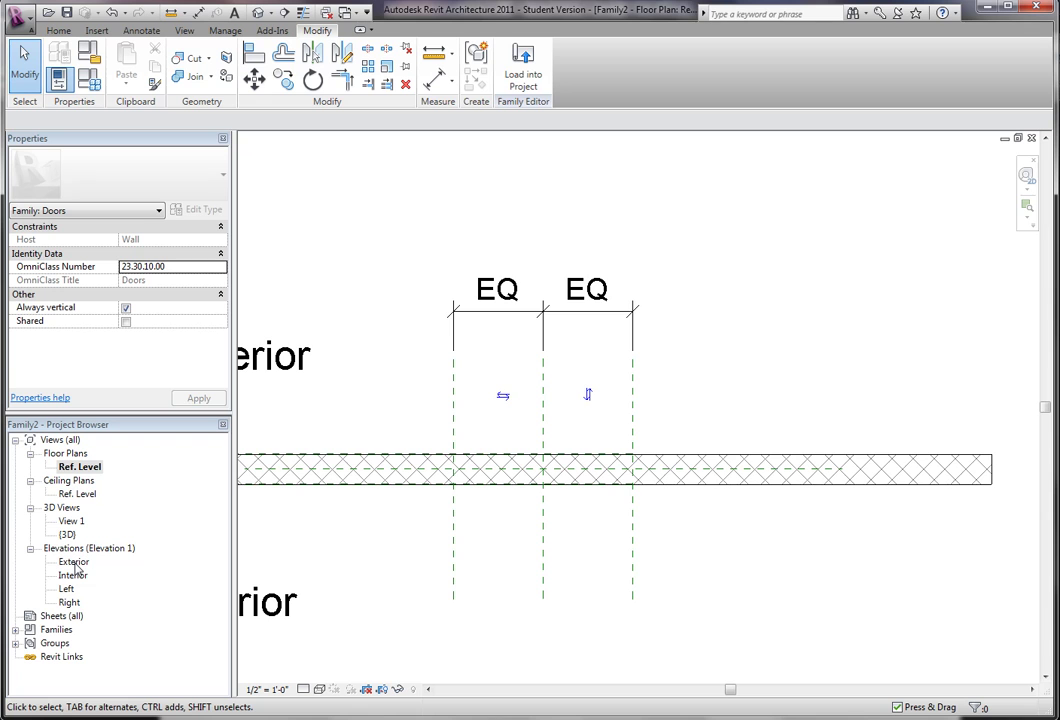
scroll(414, 561, down, 2)
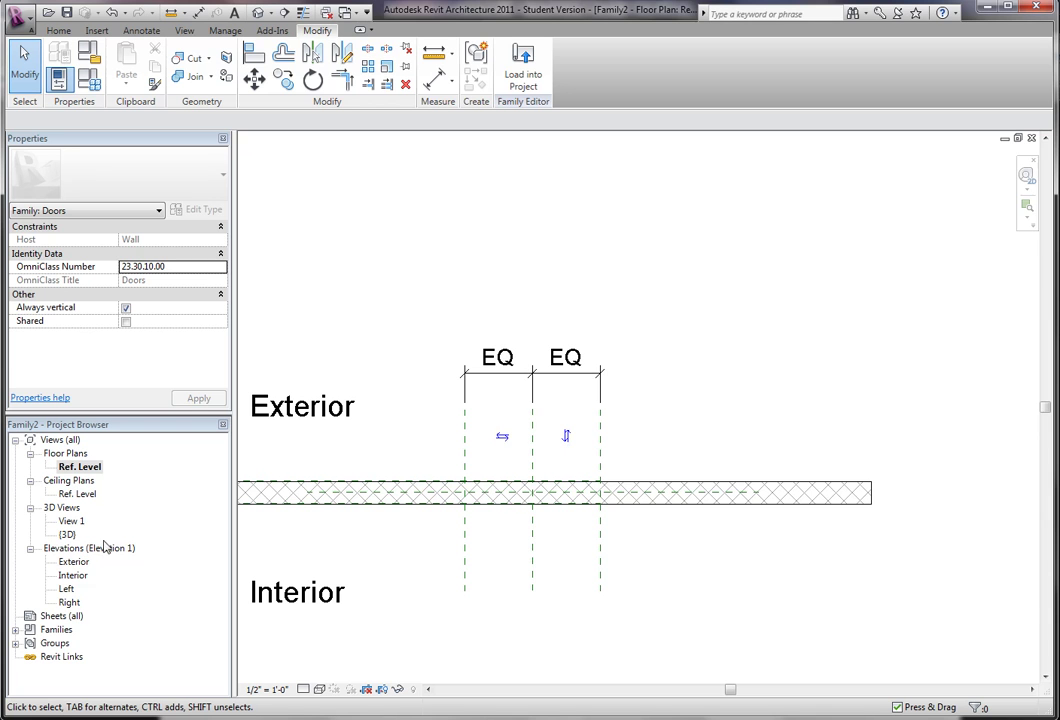
In the Exterior elevation, delete both door swing lines.
double_click(73, 563)
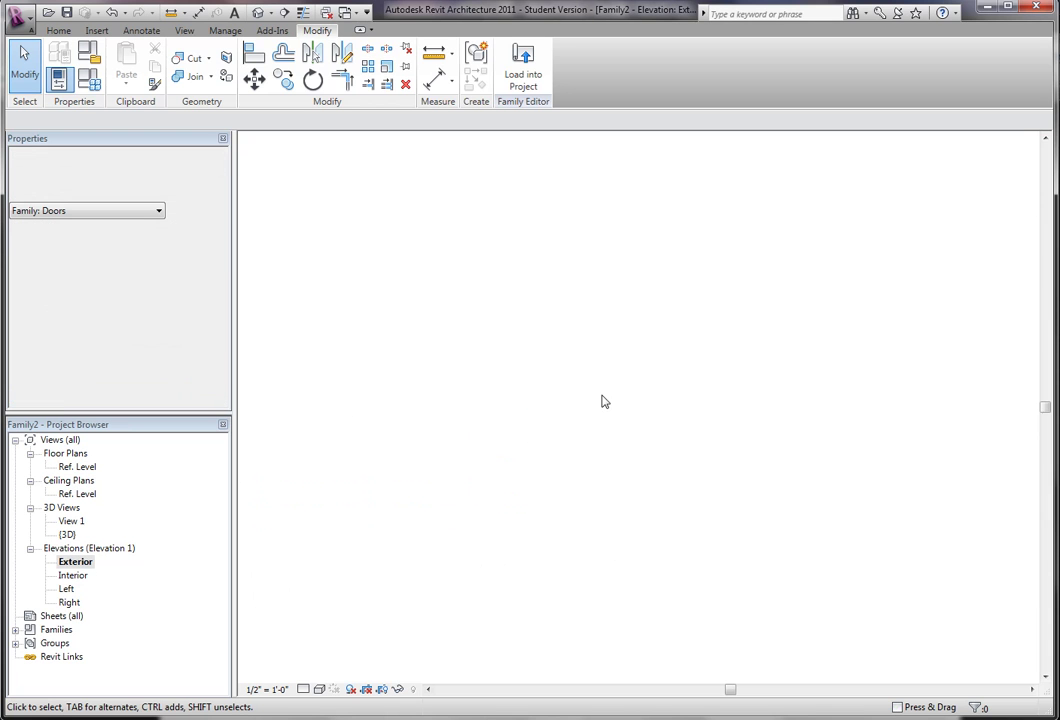
scroll(590, 420, down, 2)
scroll(560, 443, up, 2)
scroll(540, 443, up, 1)
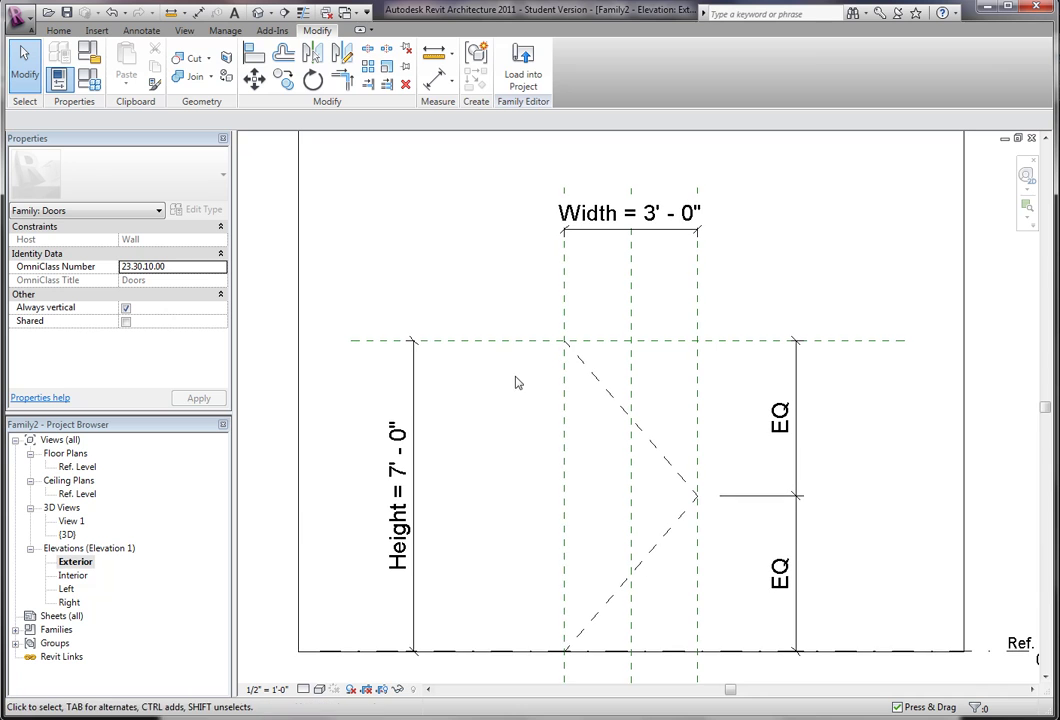
key(Tab)
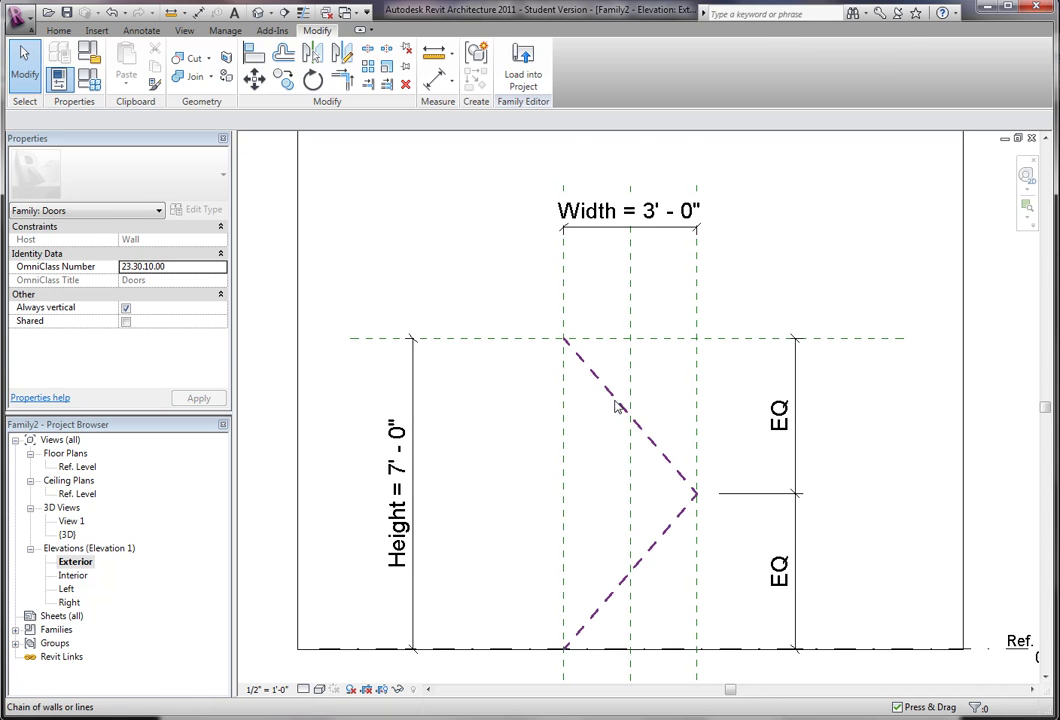
click(618, 408)
middle_drag(492, 359, 473, 338)
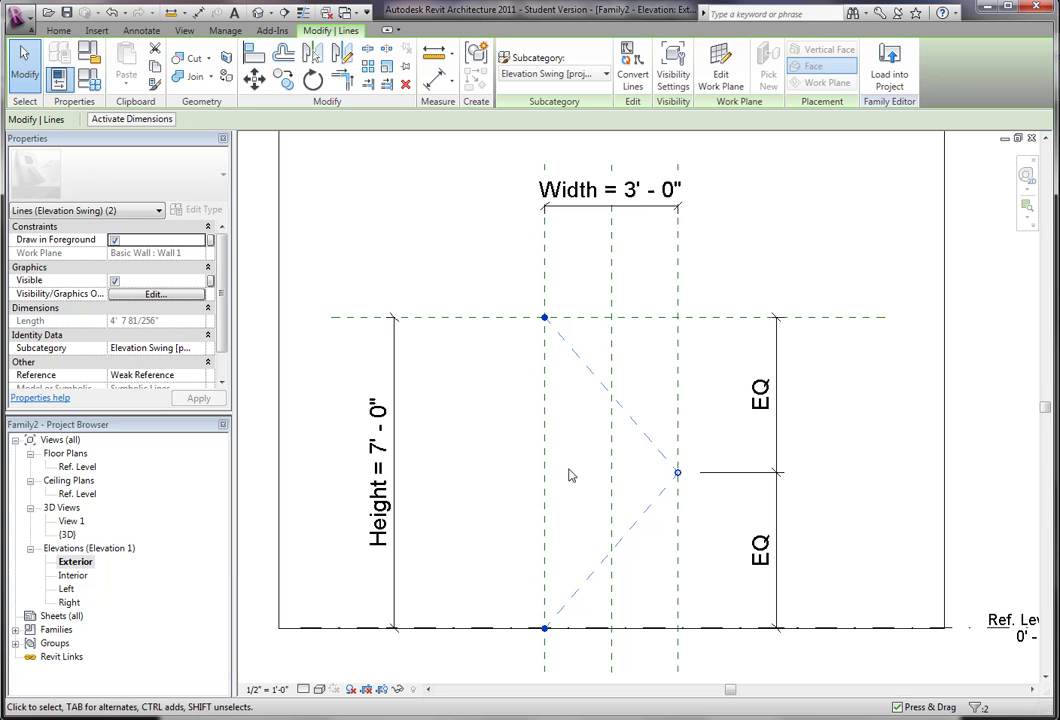
key(Delete)
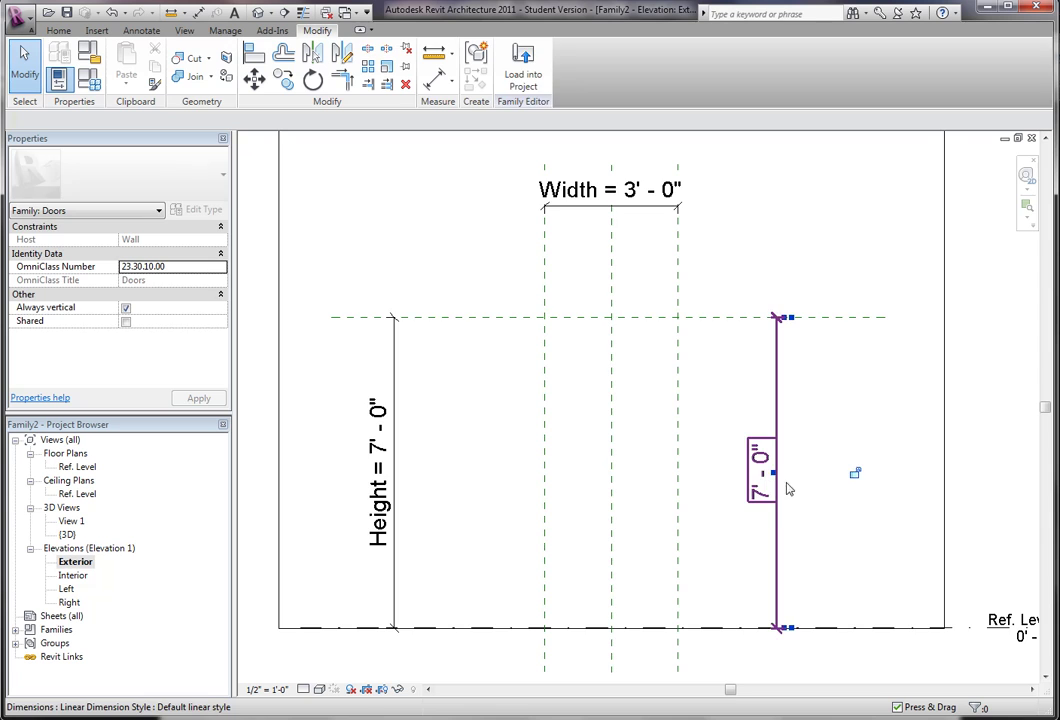
Delete the leftover EQ dimension from the elevation.
click(782, 485)
key(Delete)
scroll(837, 455, down, 2)
middle_drag(738, 469, 374, 466)
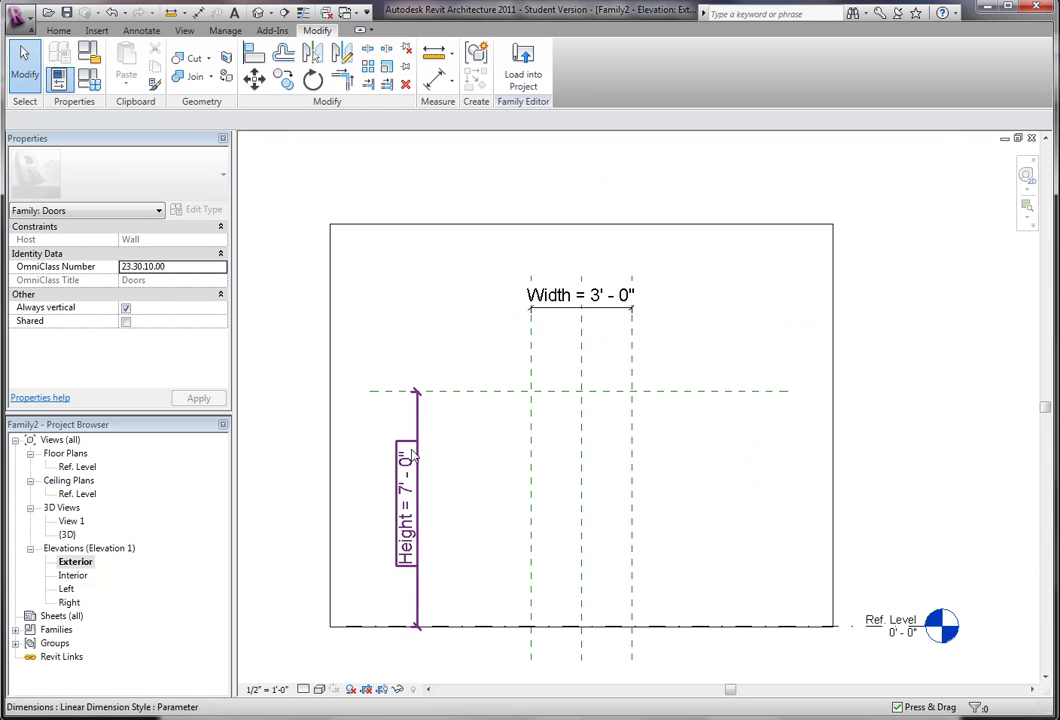
Check the top and Right reference planes, then bring up the Family Types dialog.
click(450, 392)
click(483, 450)
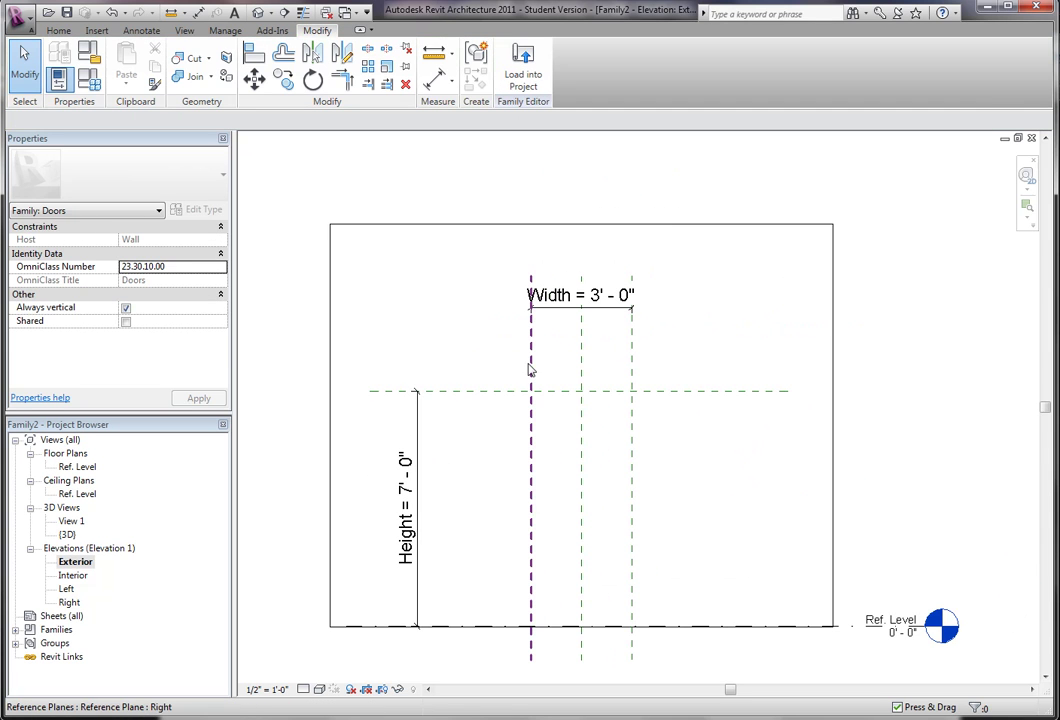
click(531, 367)
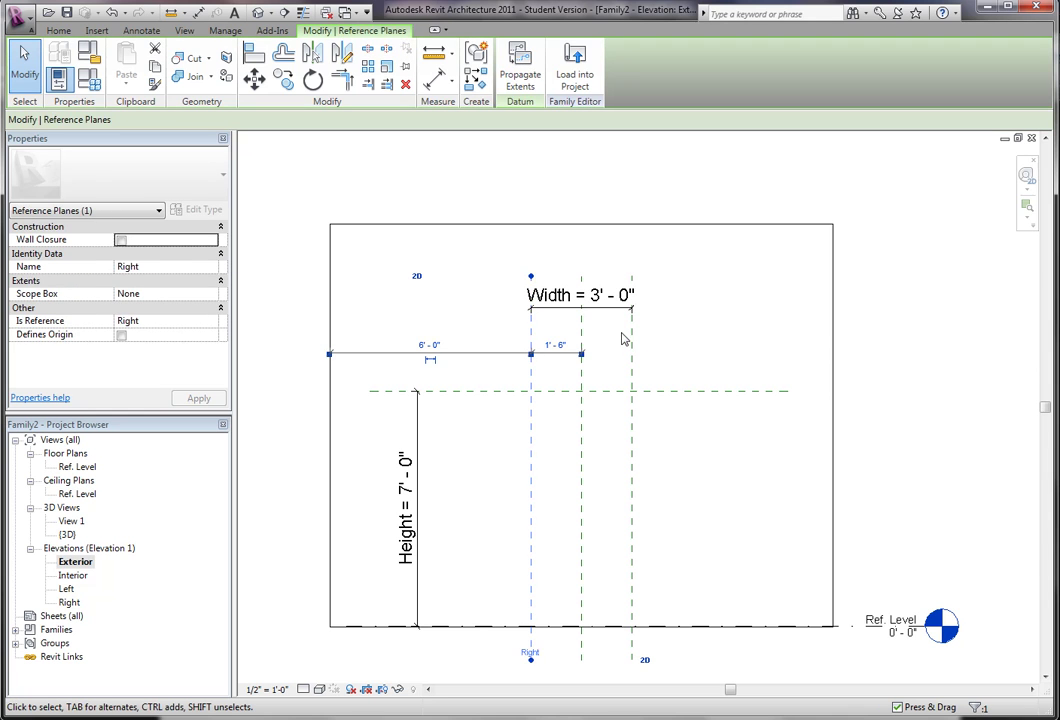
click(663, 337)
middle_drag(660, 338, 641, 285)
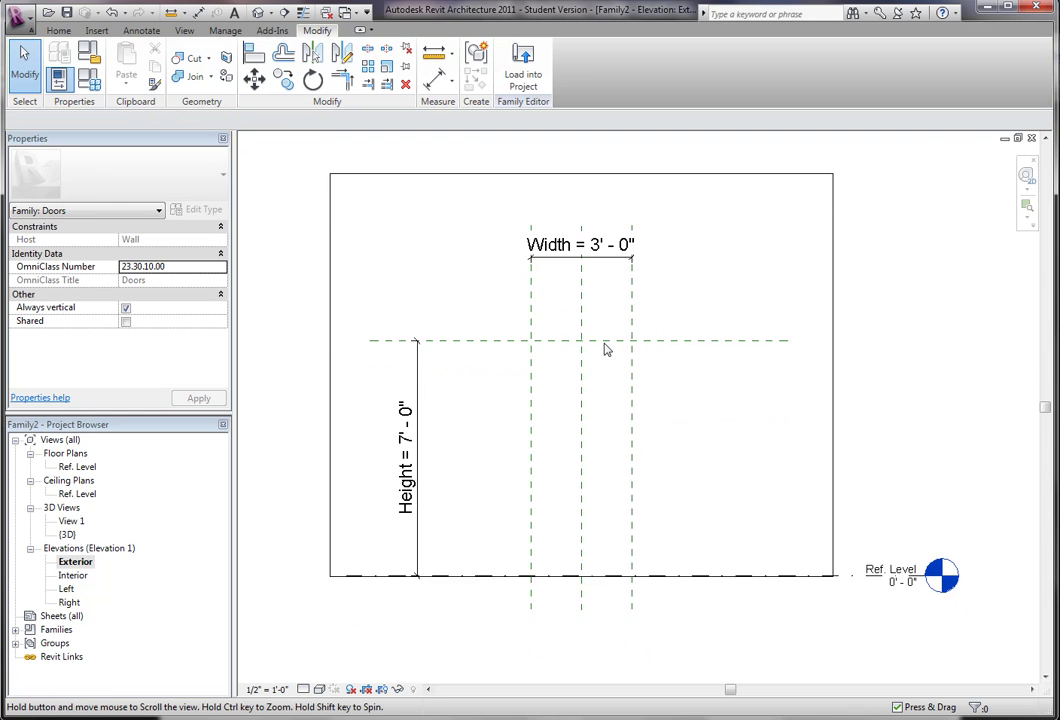
scroll(426, 559, up, 3)
scroll(485, 512, down, 3)
middle_drag(485, 512, 466, 534)
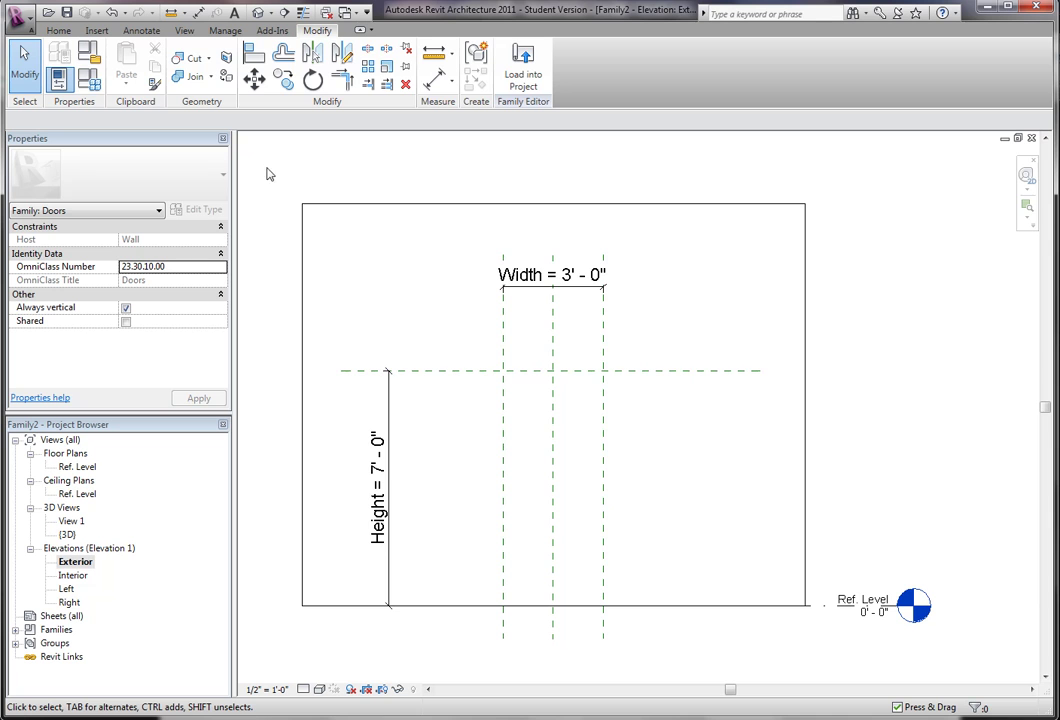
click(95, 83)
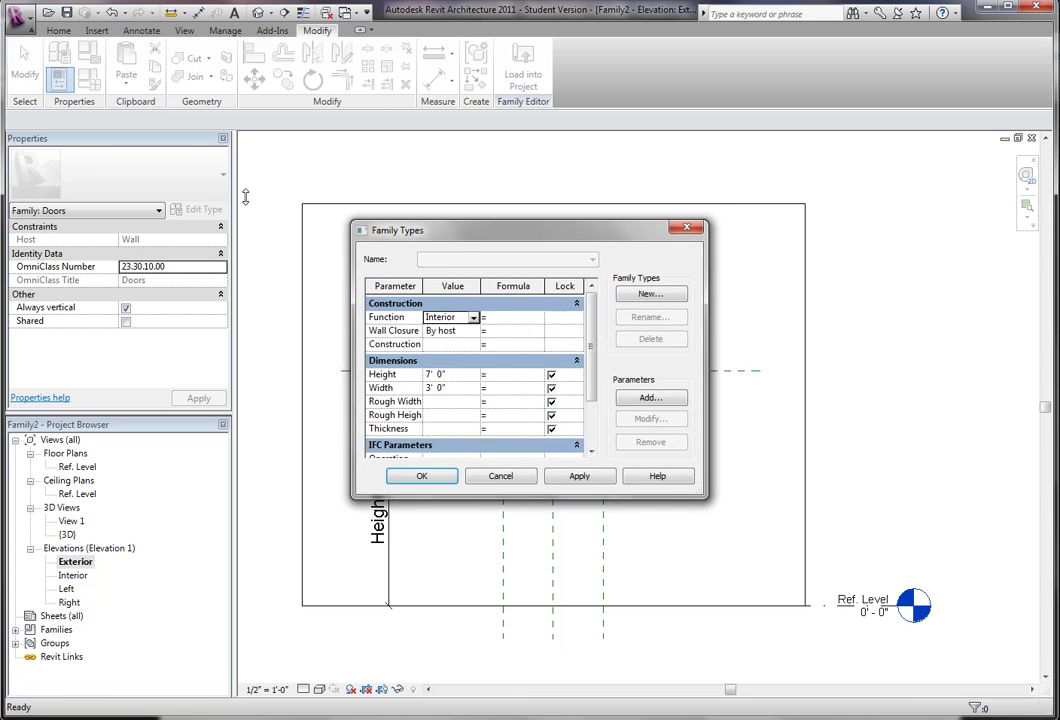
Flex the door Width to 4' and apply, then restore it to 3'.
drag(457, 182, 170, 150)
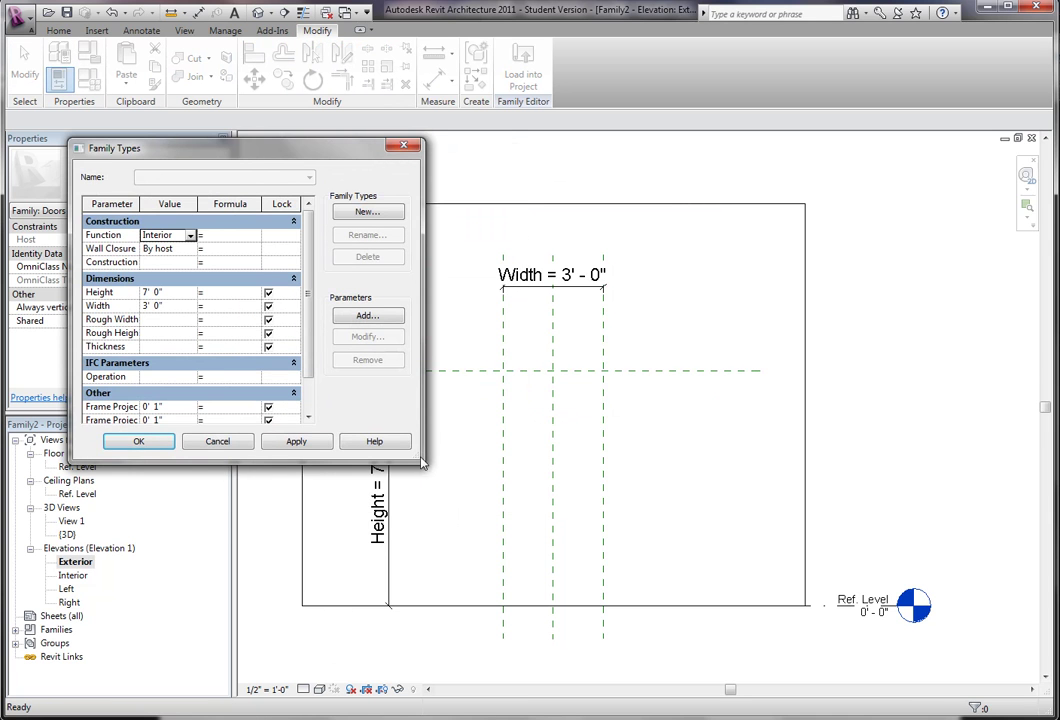
drag(417, 456, 482, 546)
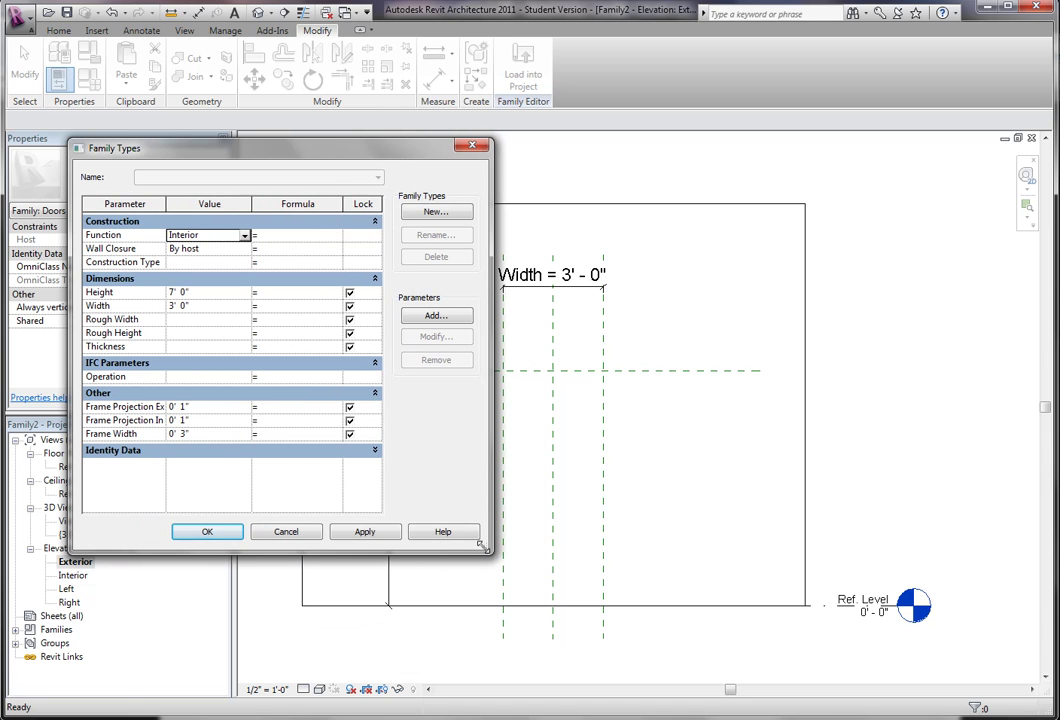
drag(164, 212, 189, 206)
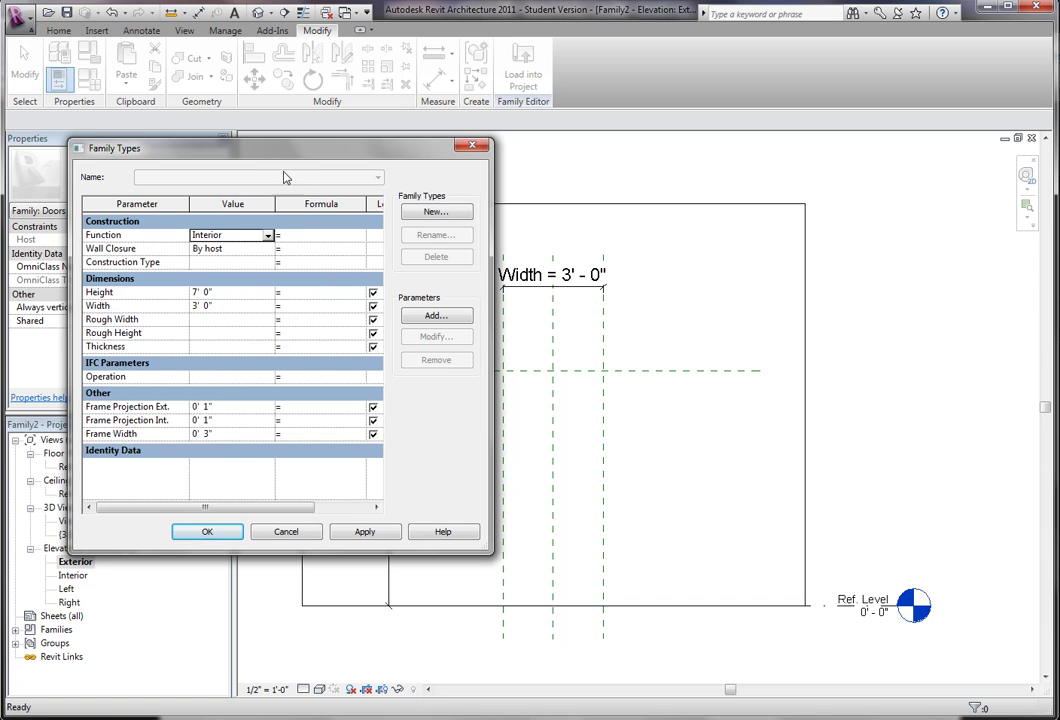
drag(235, 145, 165, 140)
click(200, 304)
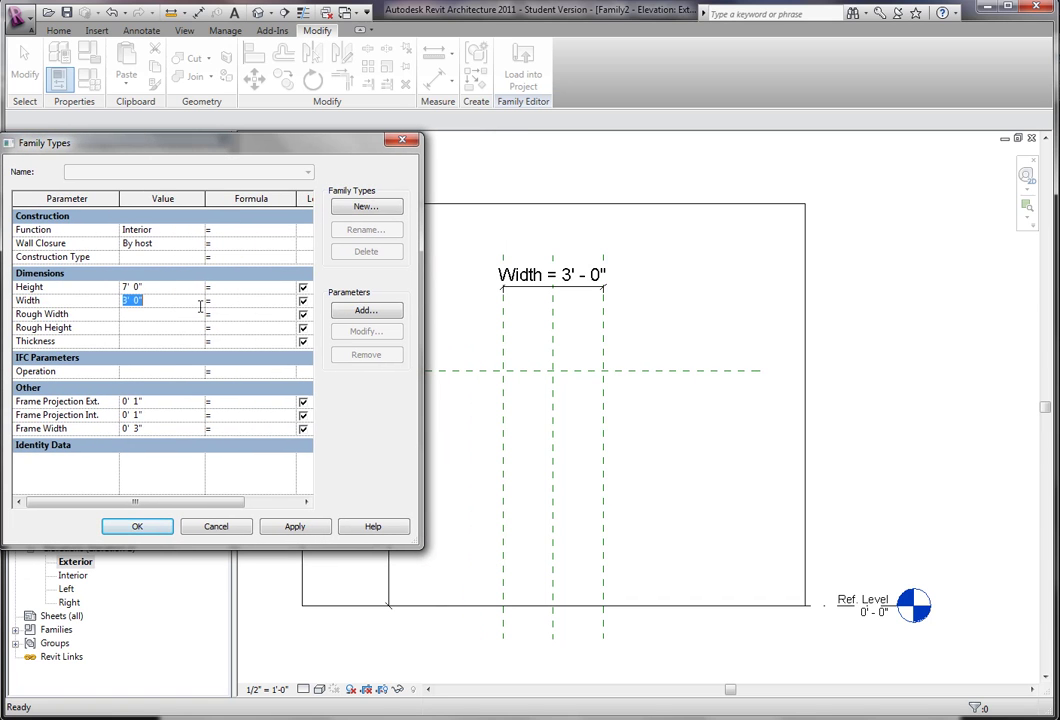
text(4)
click(307, 529)
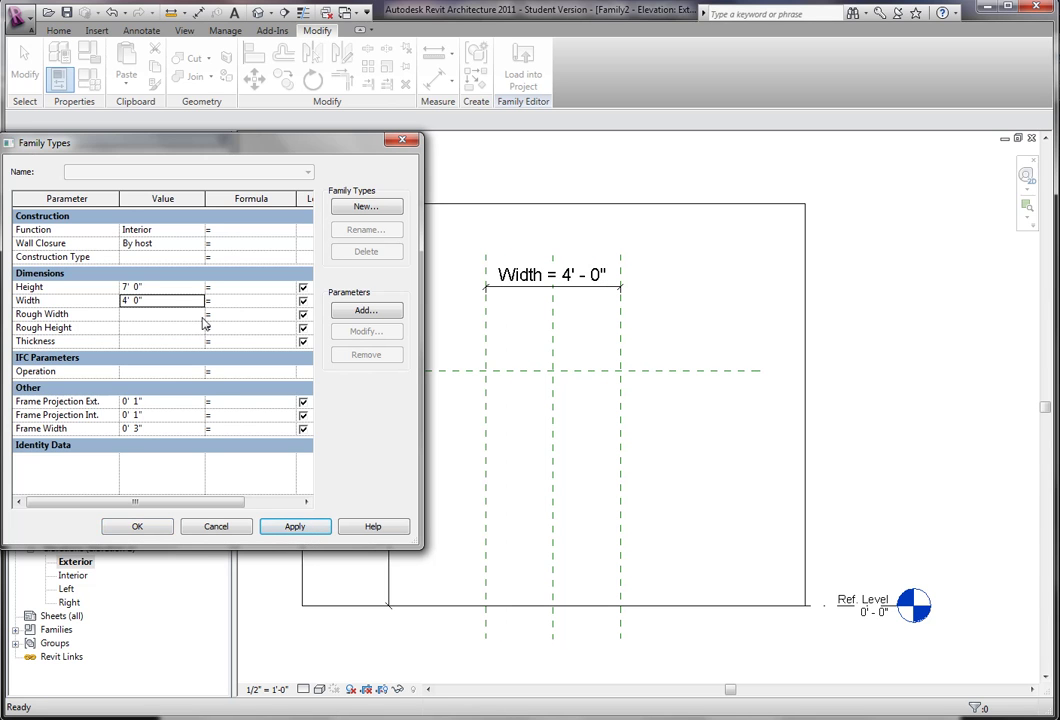
click(170, 301)
text(3)
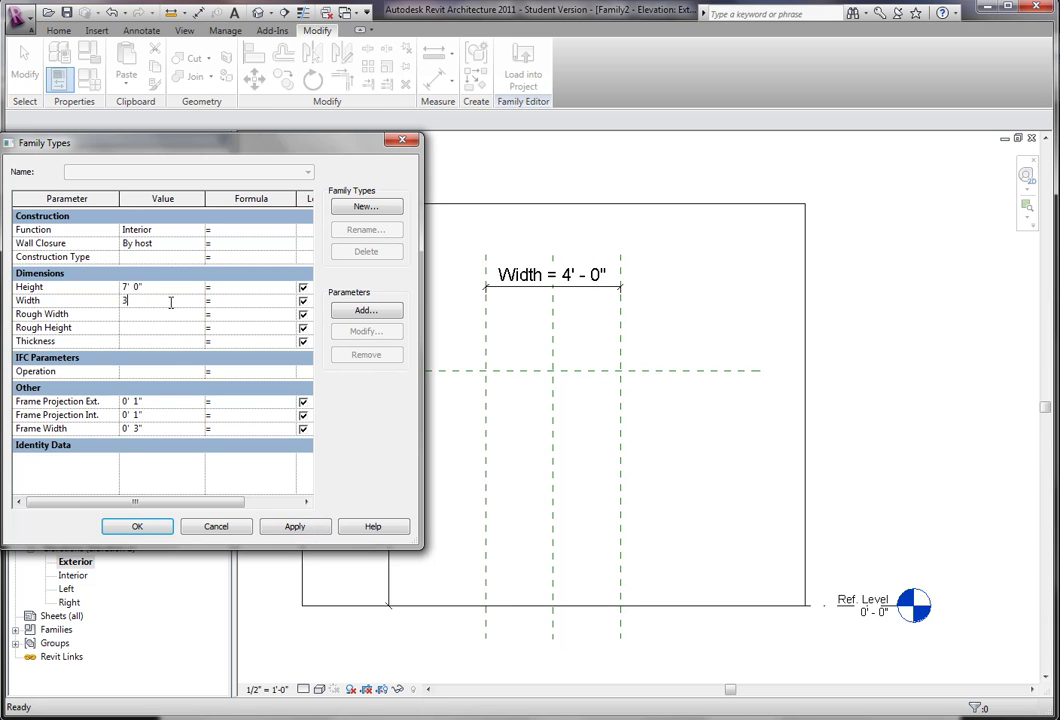
click(294, 527)
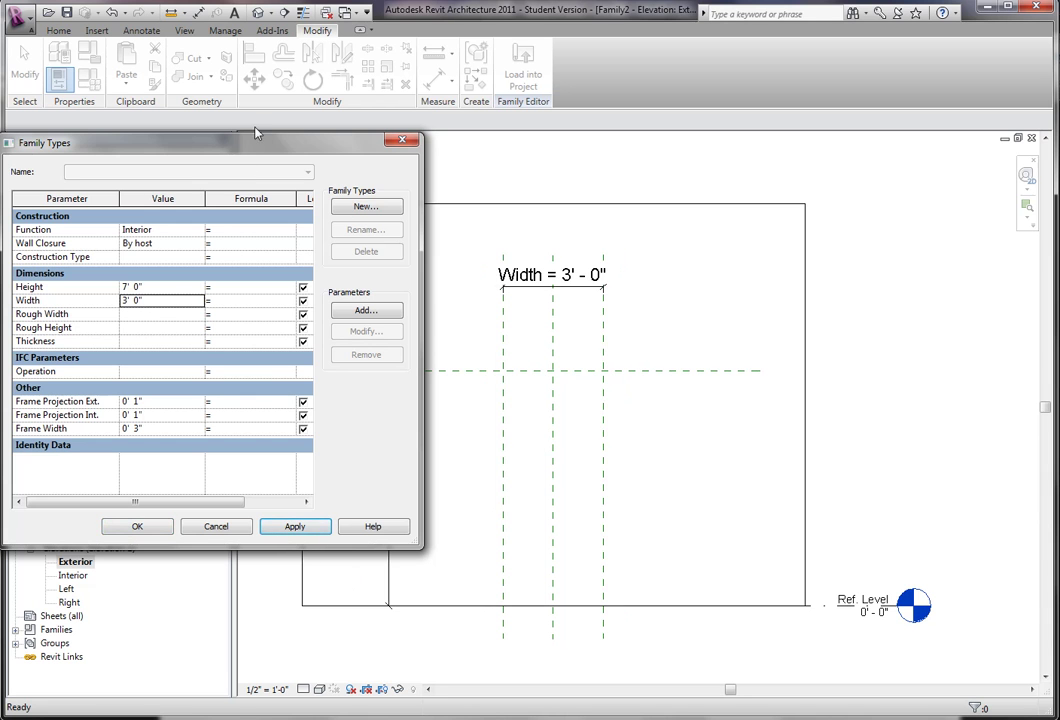
Flex the Height to 6' 8" and apply, then restore 7' and confirm.
drag(389, 146, 880, 162)
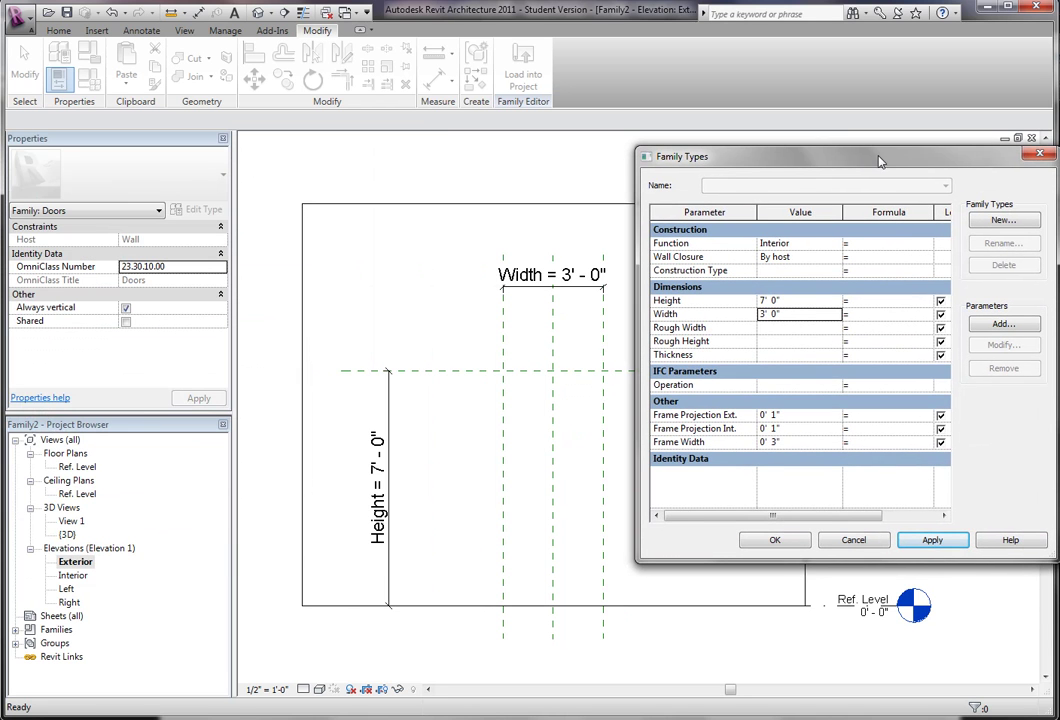
click(795, 300)
double_click(795, 300)
text(6' )
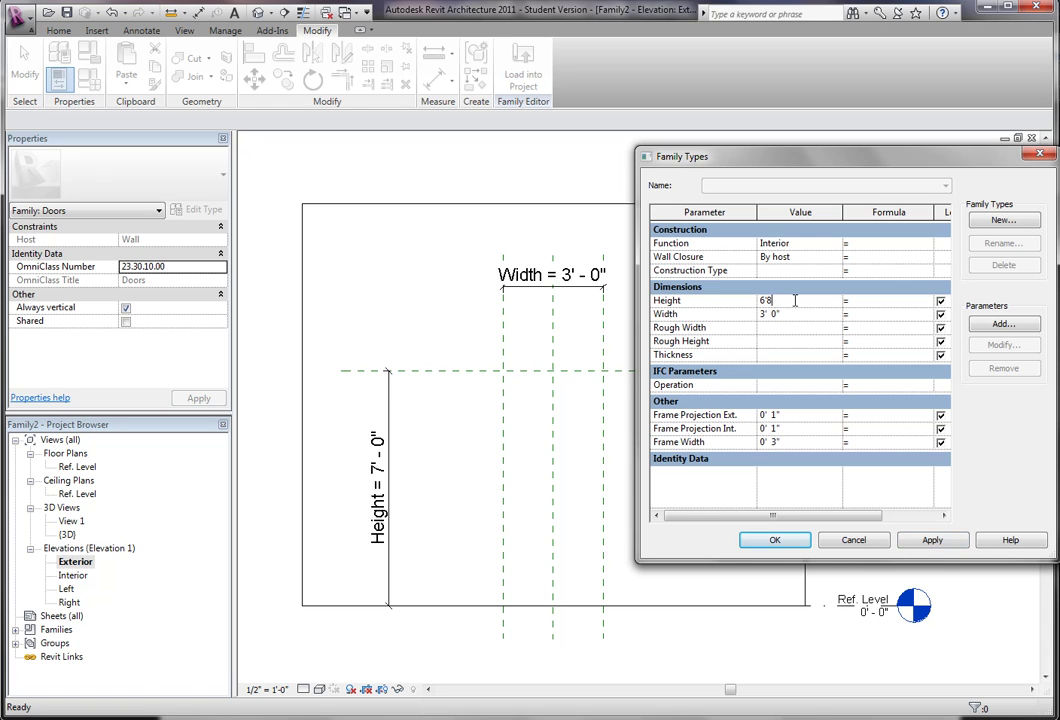
text(8")
click(931, 540)
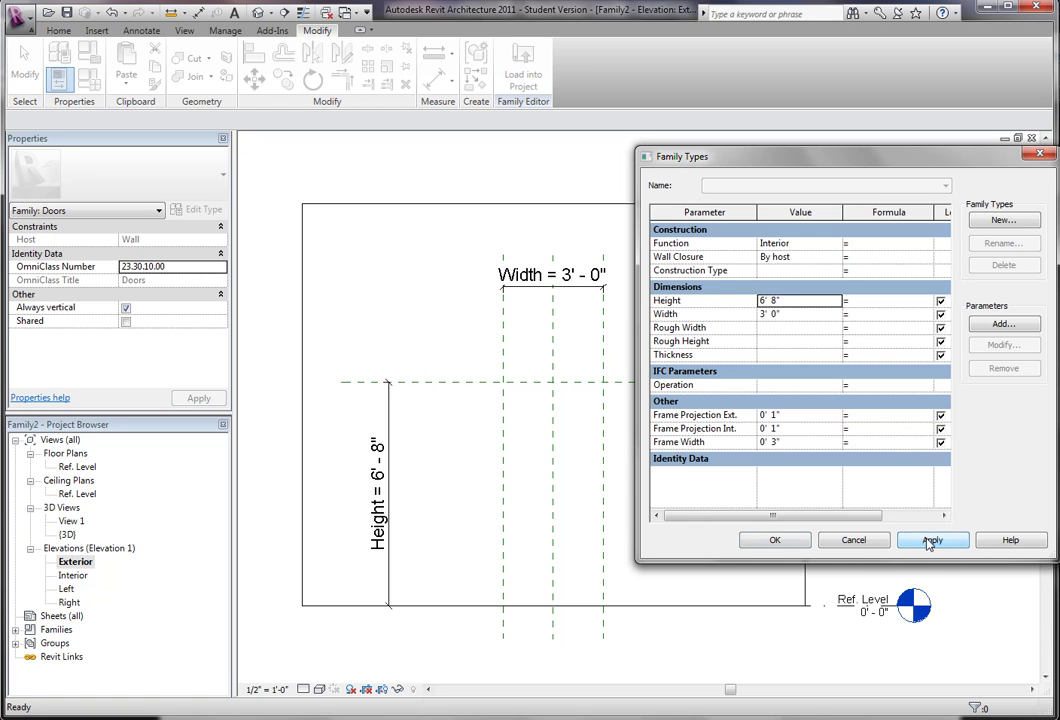
double_click(797, 302)
text(7')
click(778, 541)
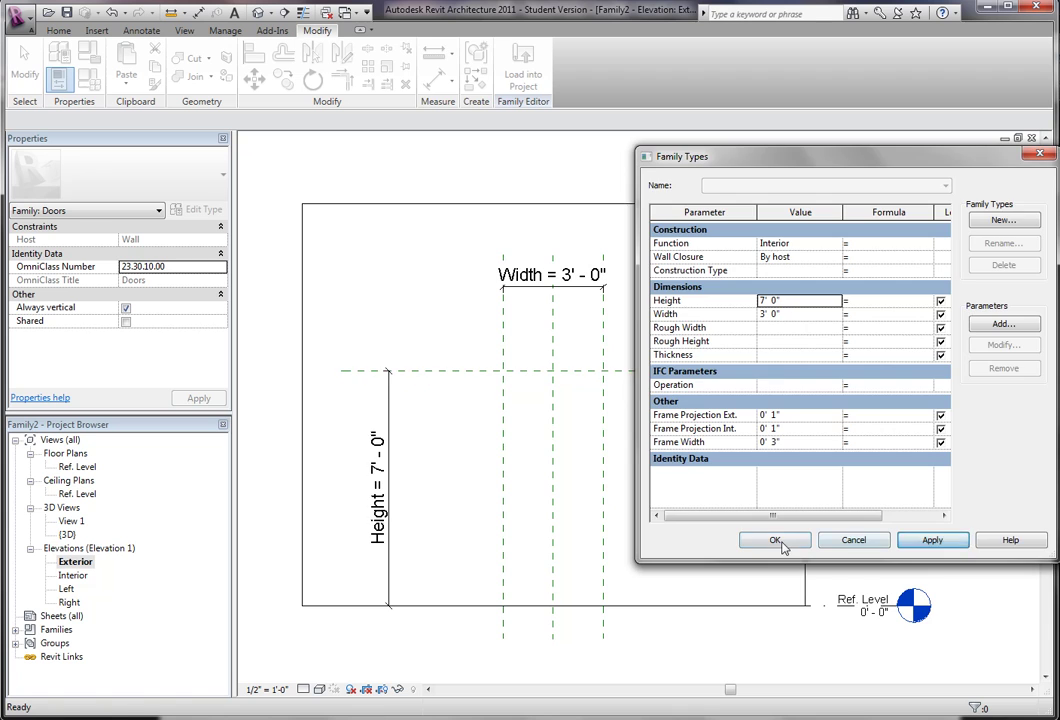
middle_drag(409, 362, 420, 407)
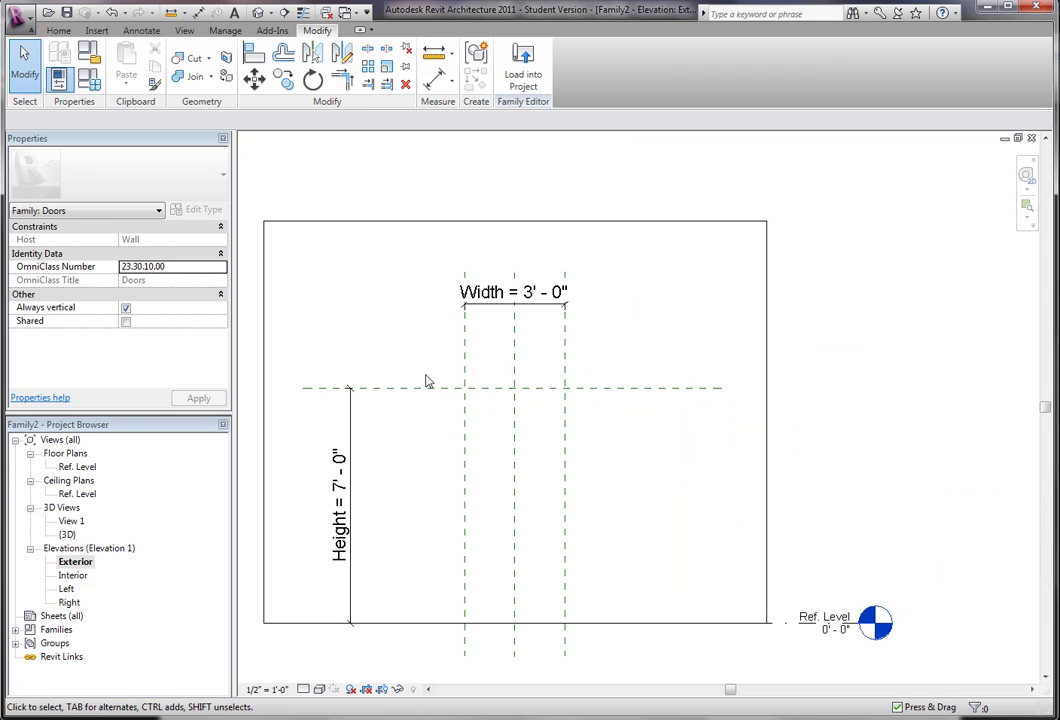
From the Home tab, start an Opening boundary sketch on the host wall.
middle_drag(394, 259, 400, 242)
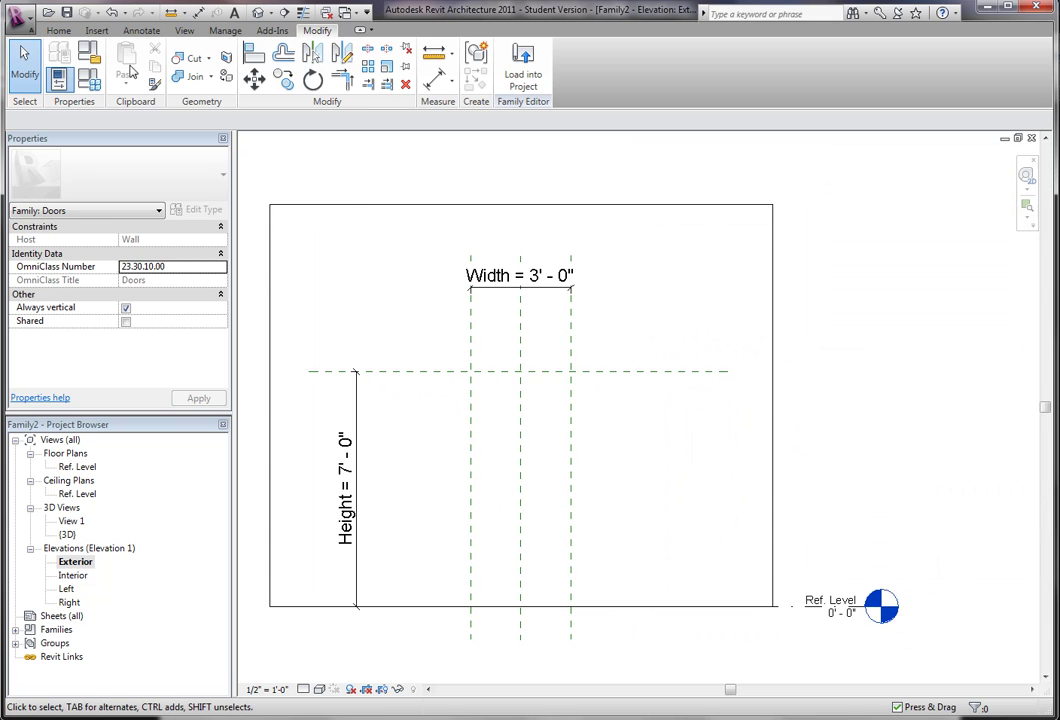
click(58, 32)
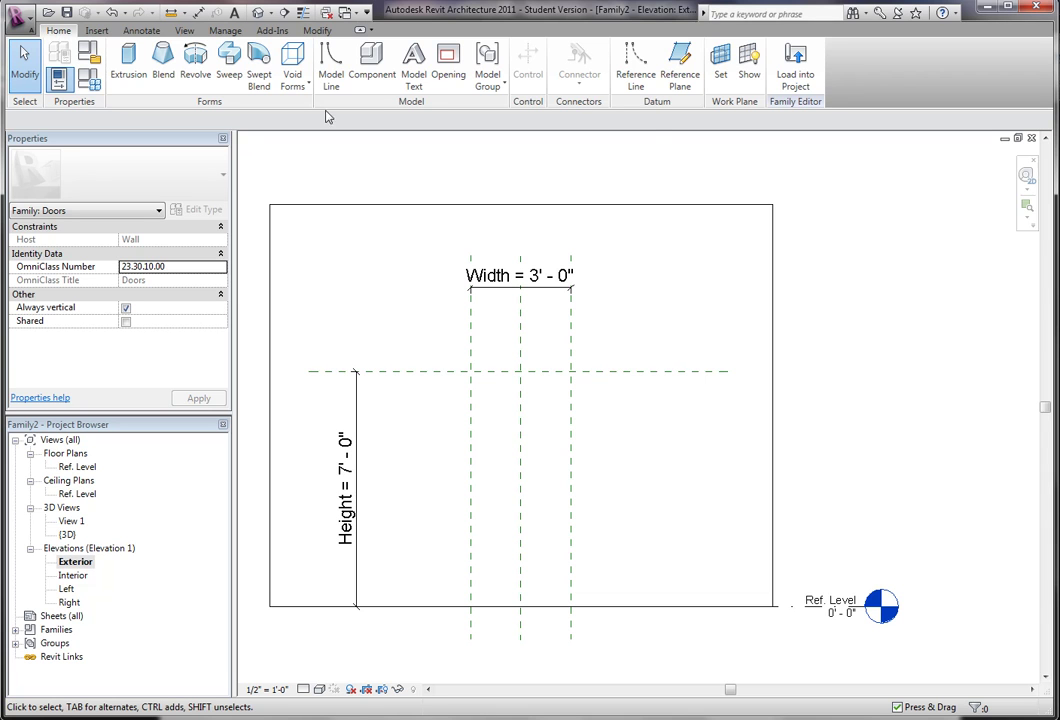
click(444, 78)
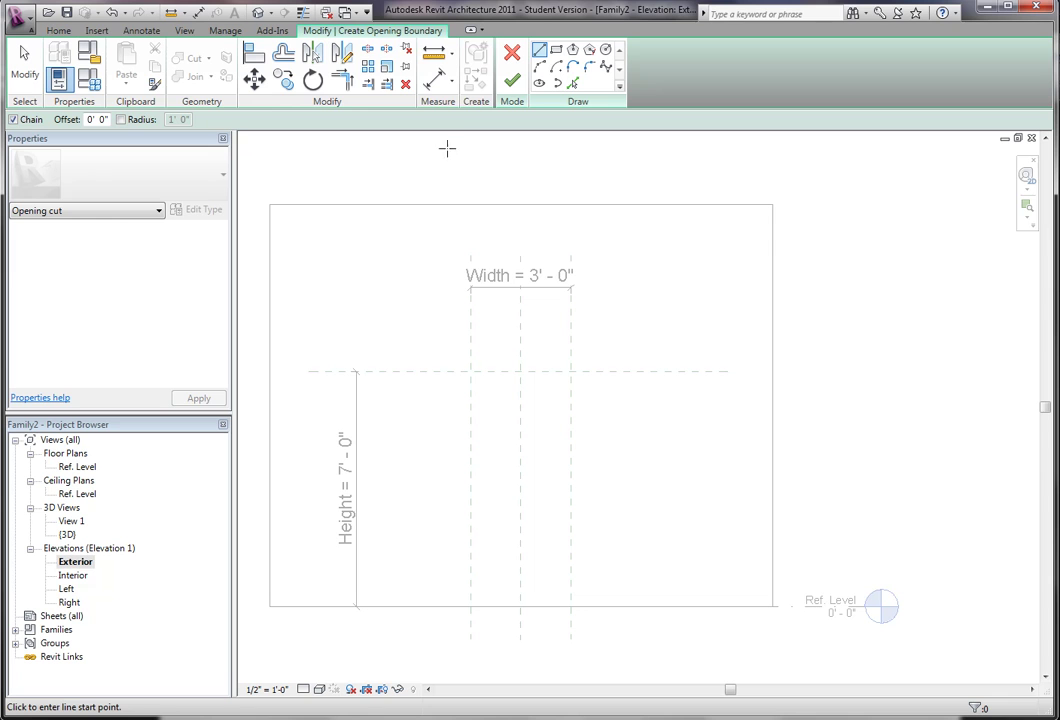
Draw a rectangular opening from the height plane to the Ref. Level, lock its edges, and finish.
click(555, 51)
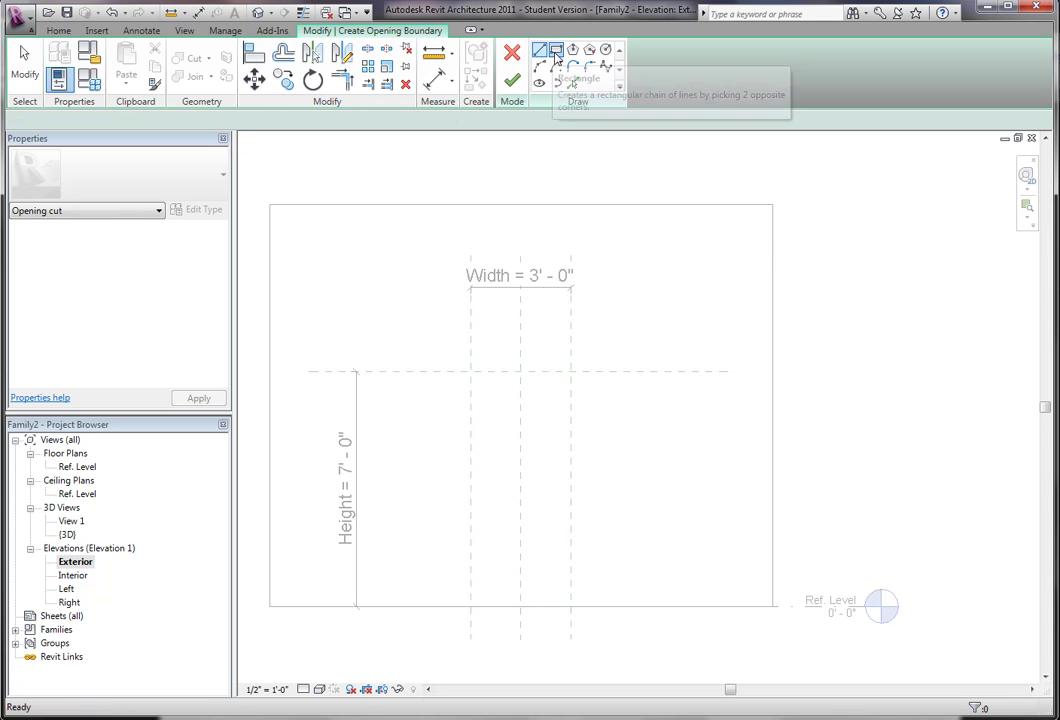
click(471, 372)
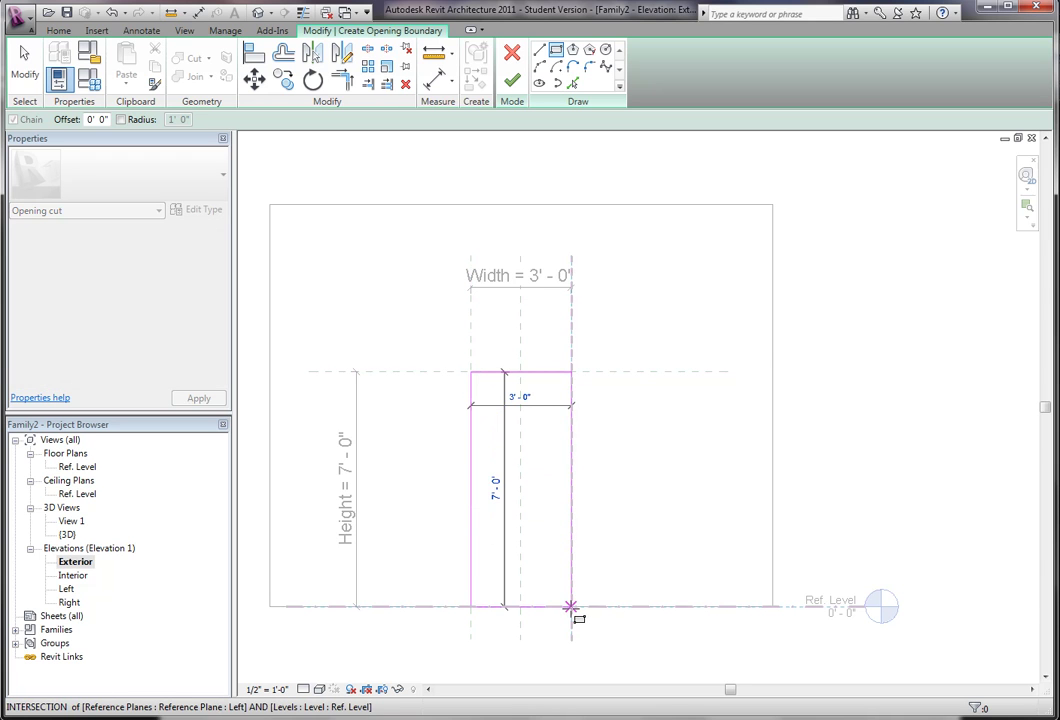
click(569, 606)
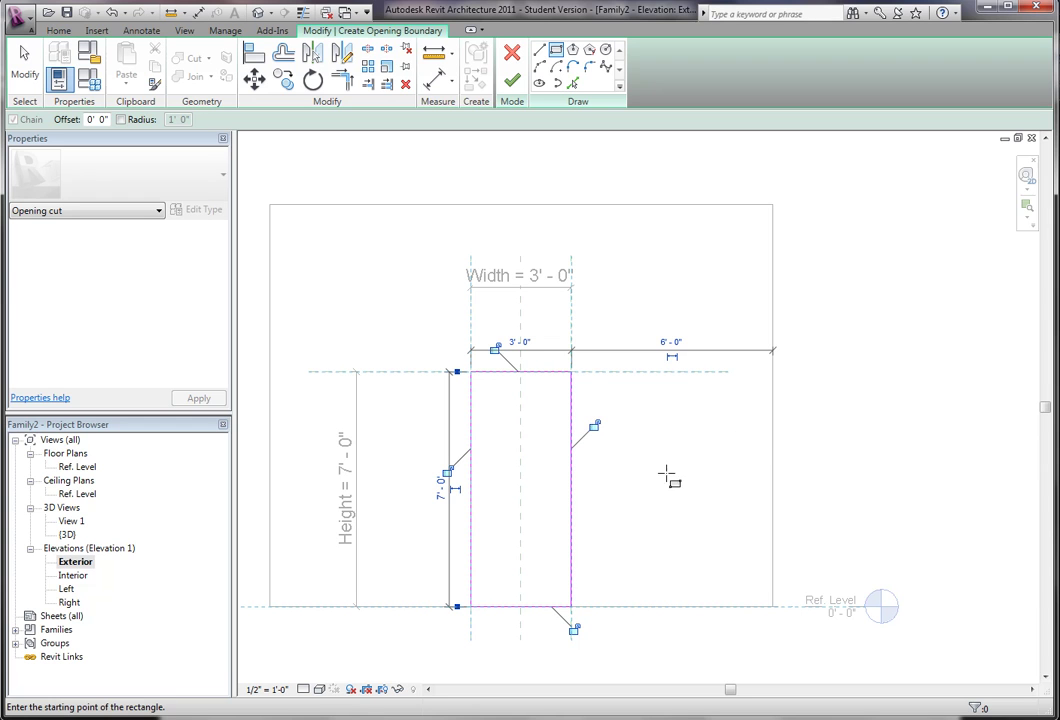
click(594, 426)
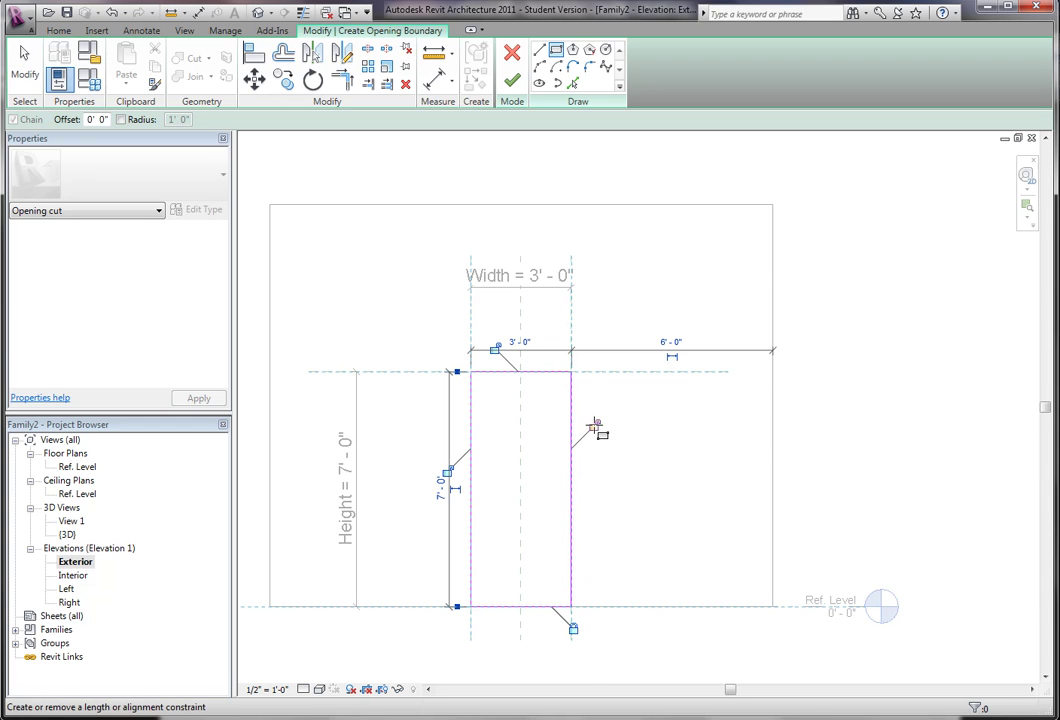
click(494, 348)
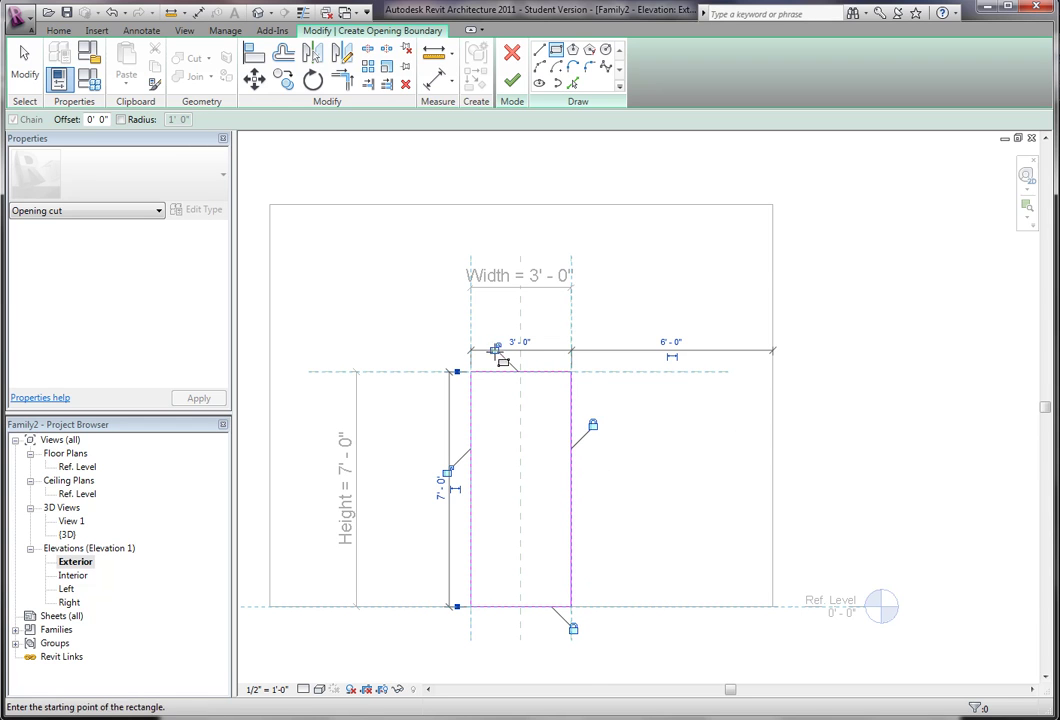
click(512, 80)
click(854, 386)
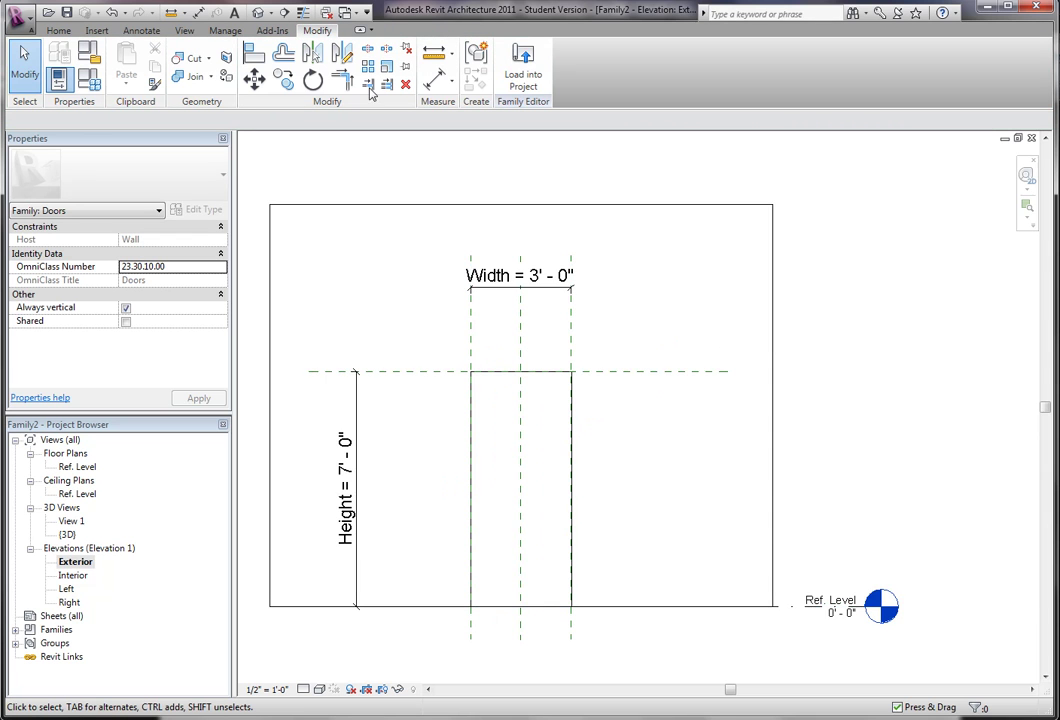
In the {3D} view, select the opening cut to confirm it passes through the wall.
click(258, 12)
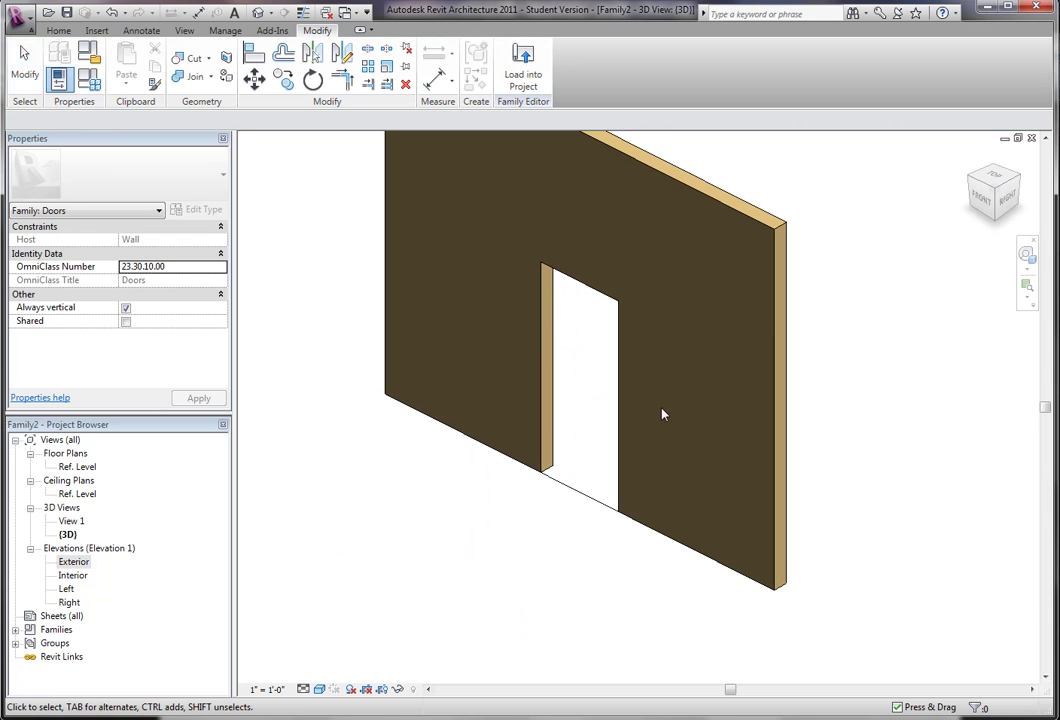
key(Tab)
click(620, 465)
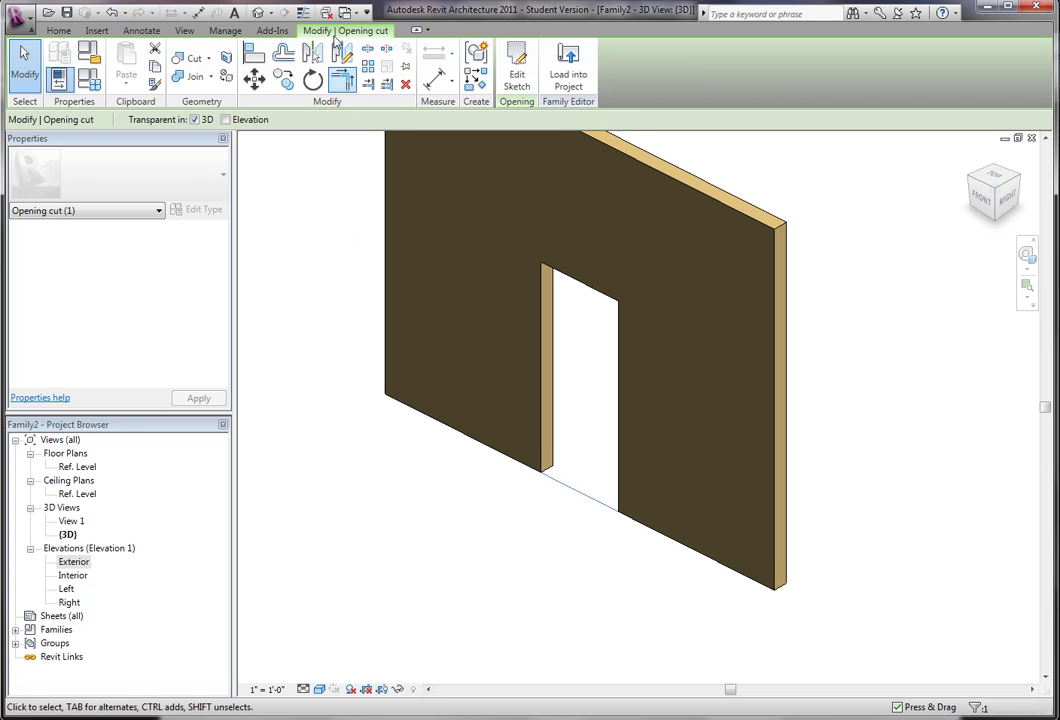
click(323, 198)
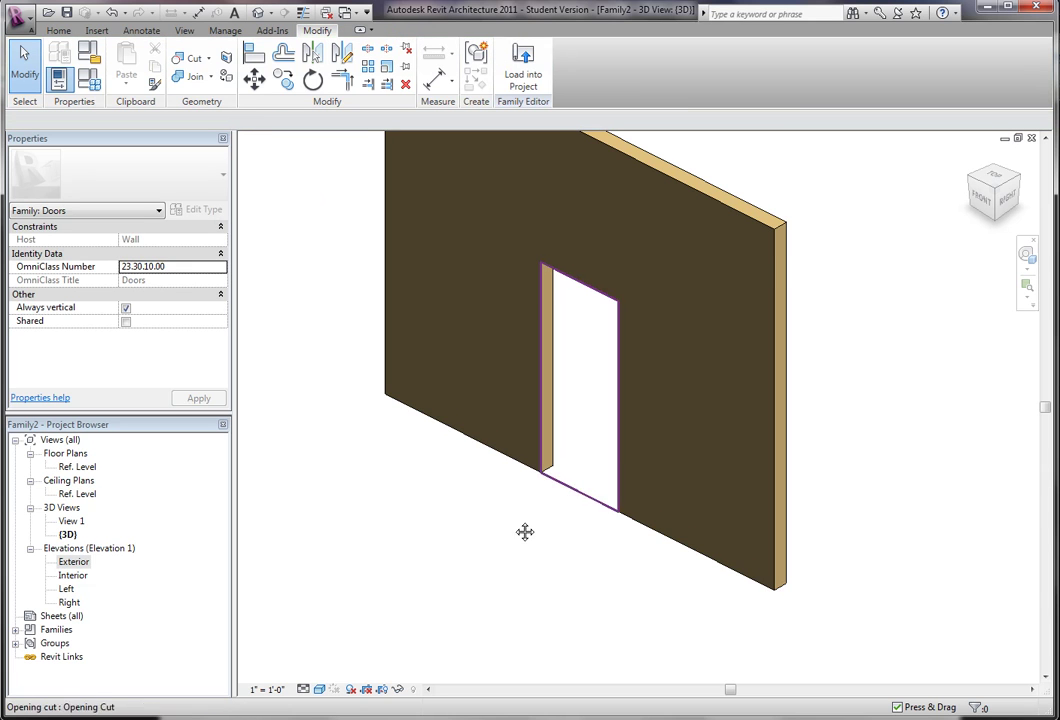
middle_drag(523, 530, 493, 585)
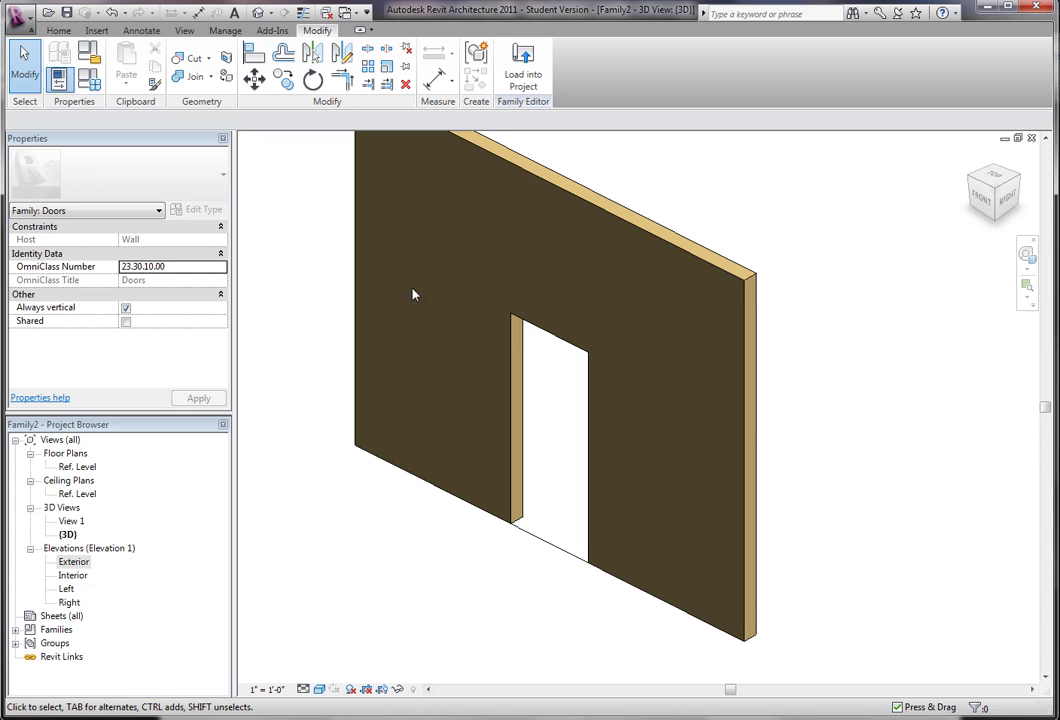
middle_drag(311, 355, 306, 373)
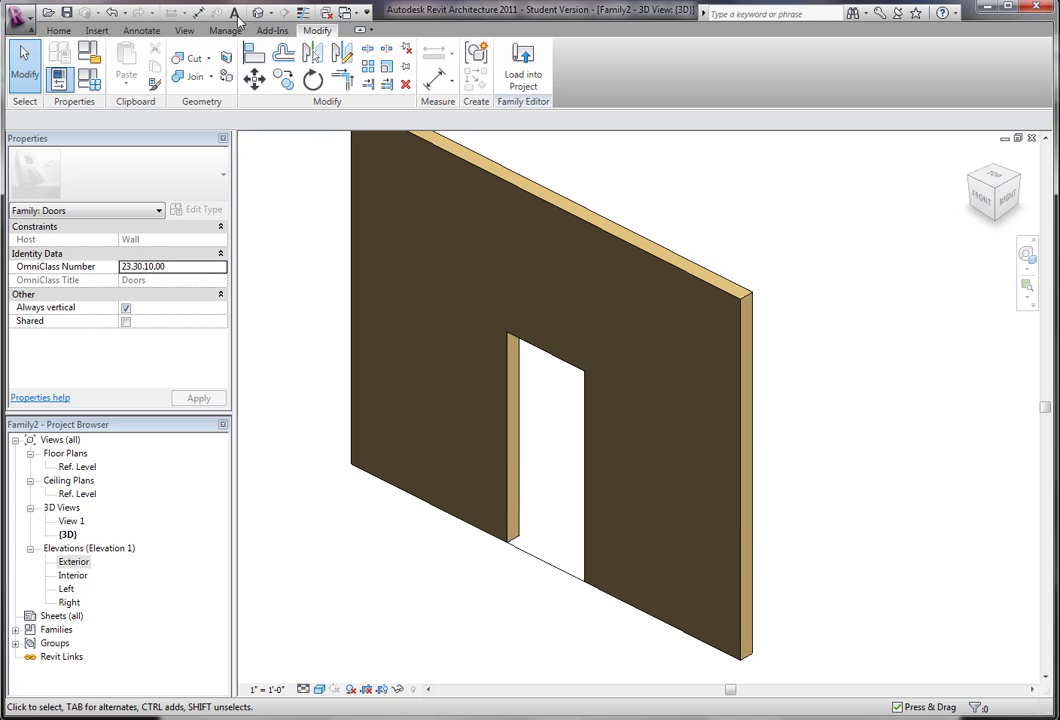
Flex the opening Width in Family Types to 6' and then 5', applying each.
click(88, 78)
click(800, 302)
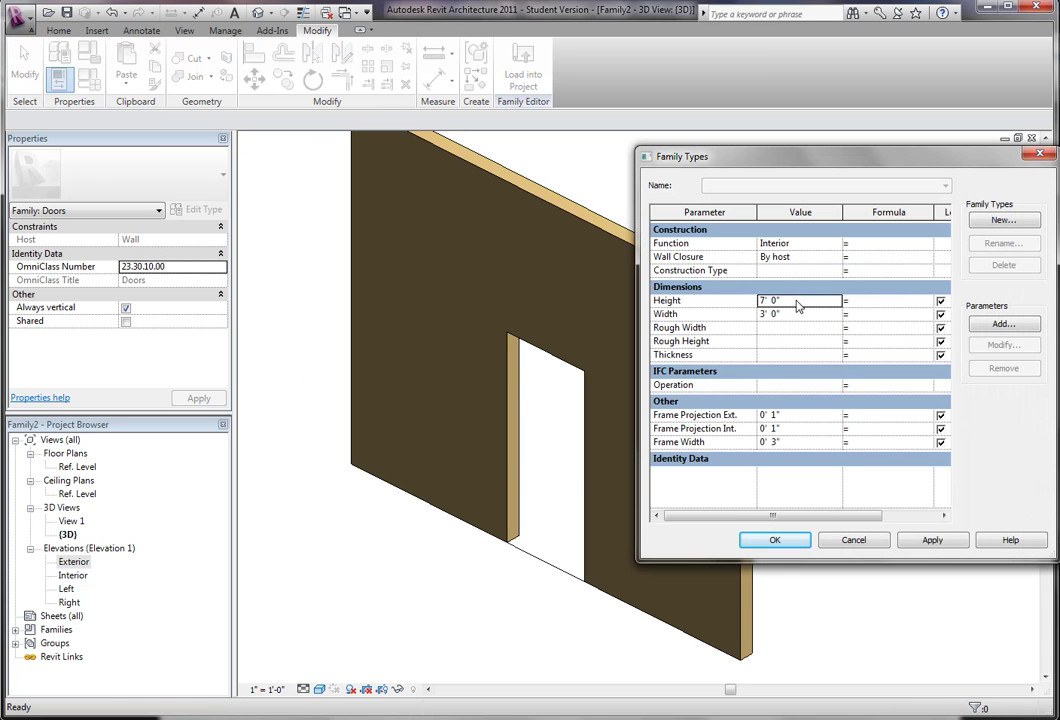
click(802, 314)
text(6')
click(930, 540)
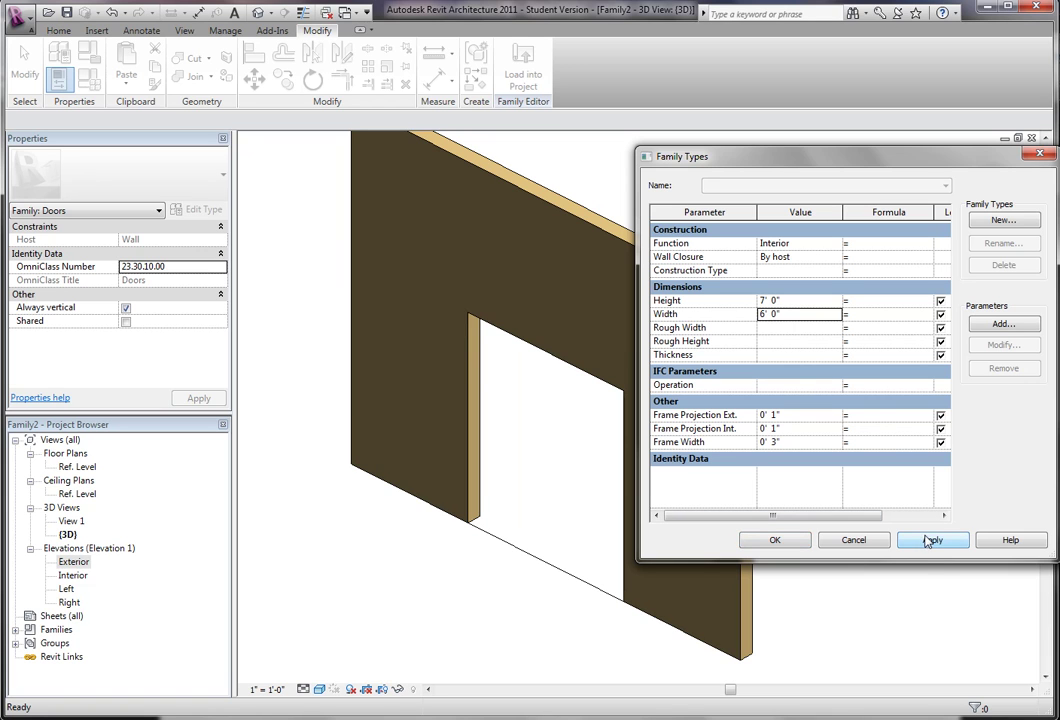
click(793, 315)
text(5')
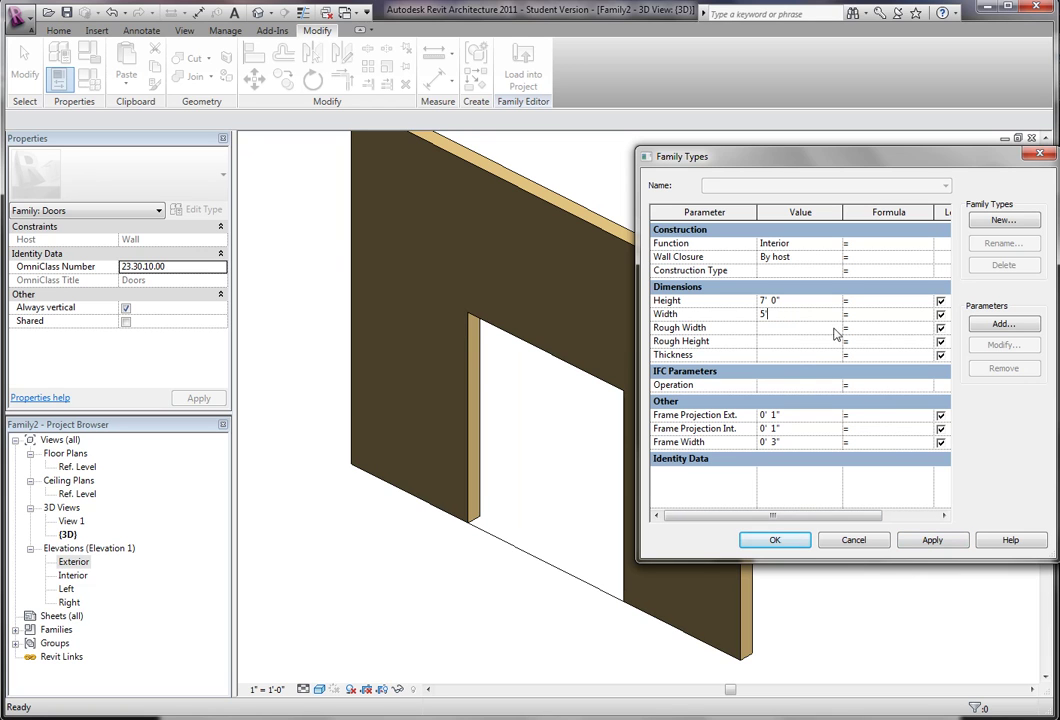
click(927, 541)
Set the opening back to Width 3' and Height 6' 8", applying both.
click(804, 313)
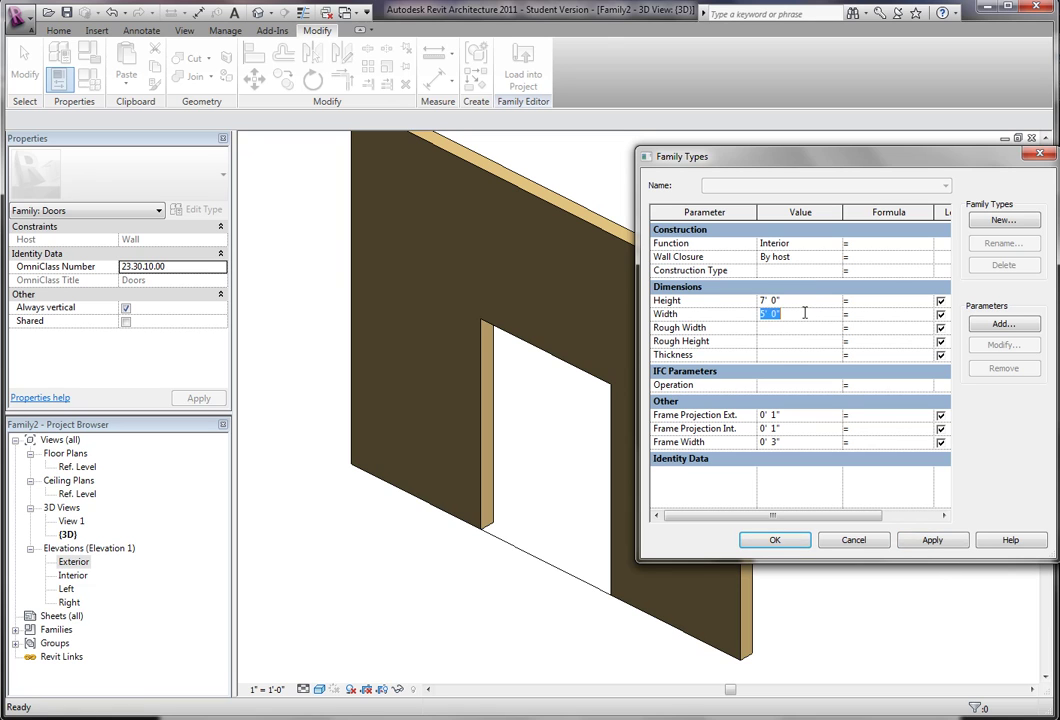
text(3')
click(927, 541)
click(797, 300)
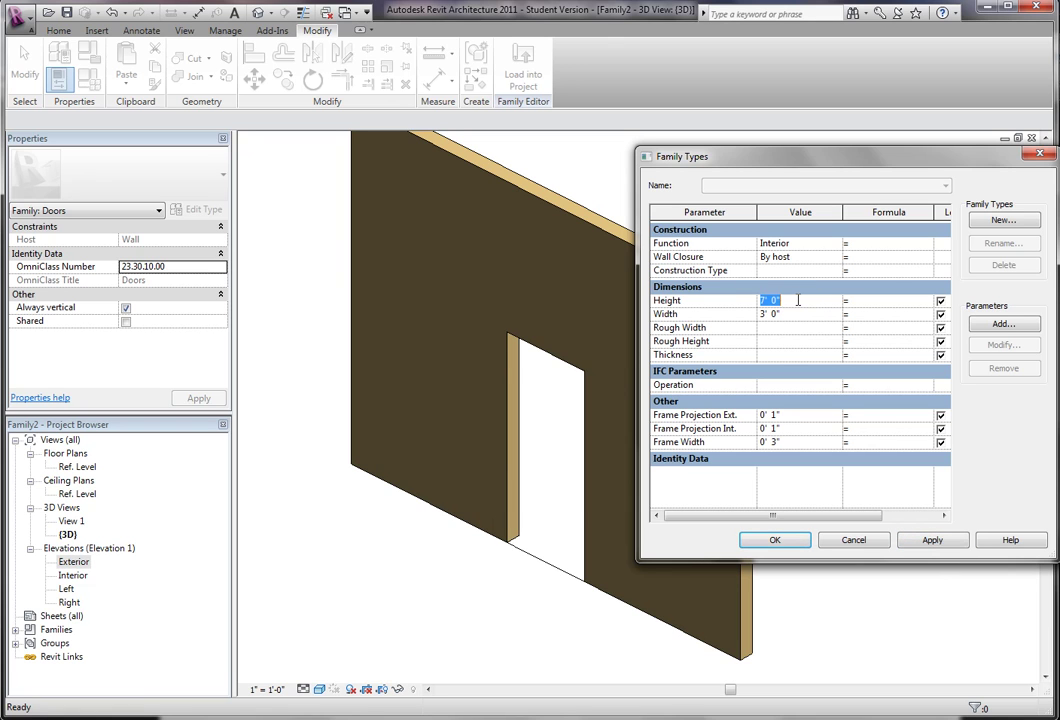
text(6' 8")
click(930, 540)
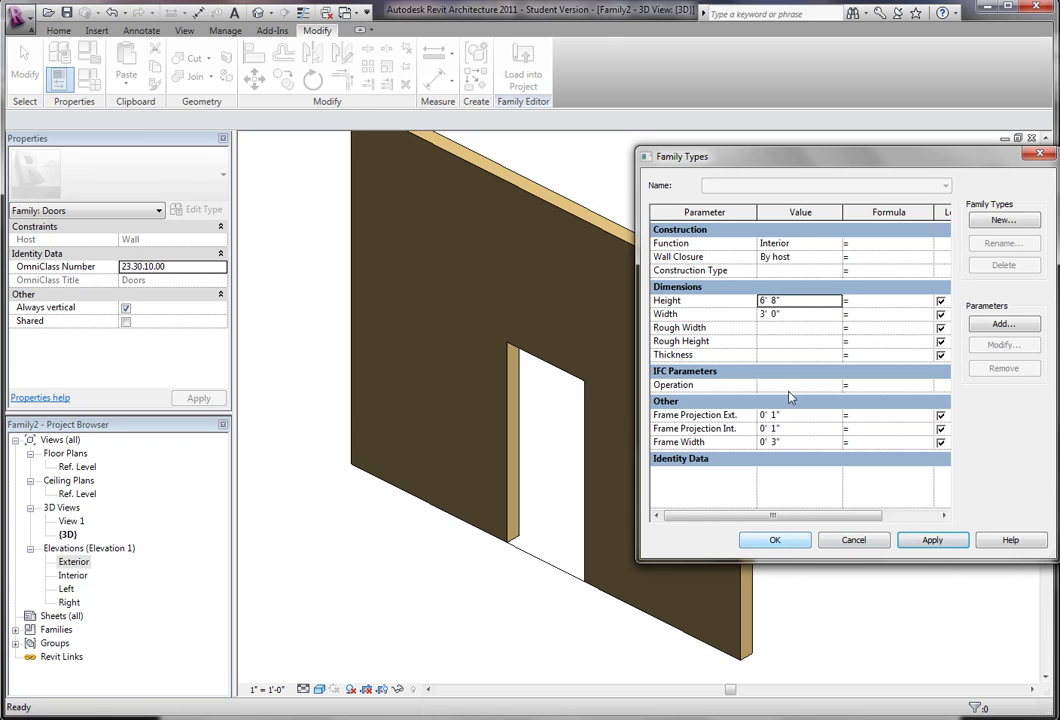
Accept the family type settings and create a new project from the Application menu.
click(776, 540)
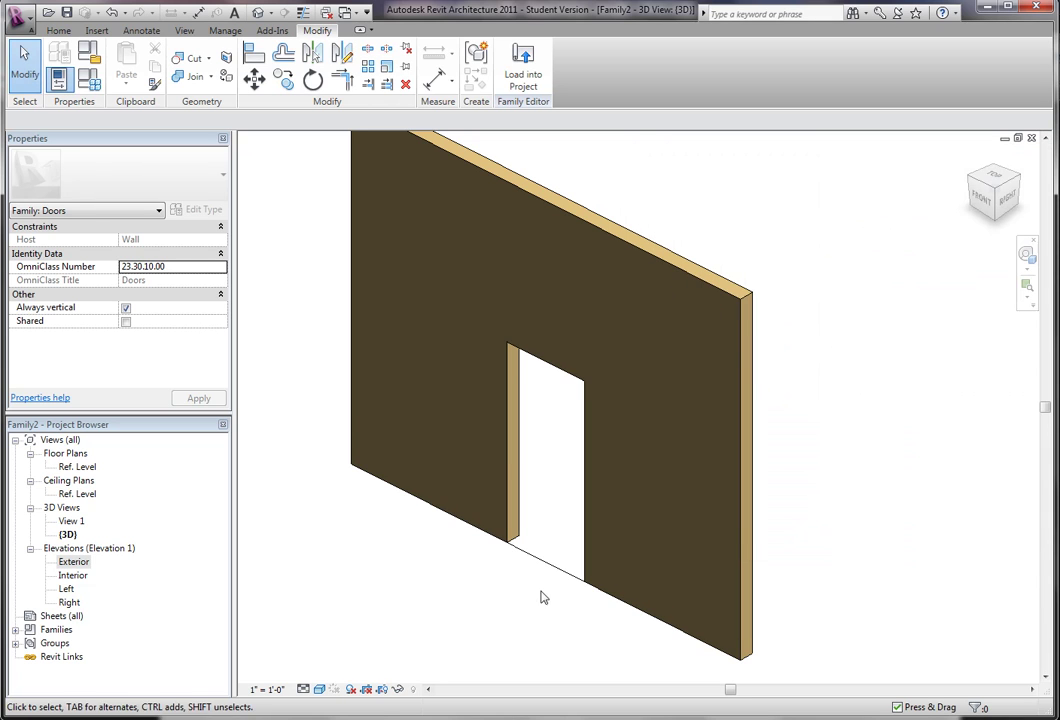
middle_drag(448, 532, 374, 473)
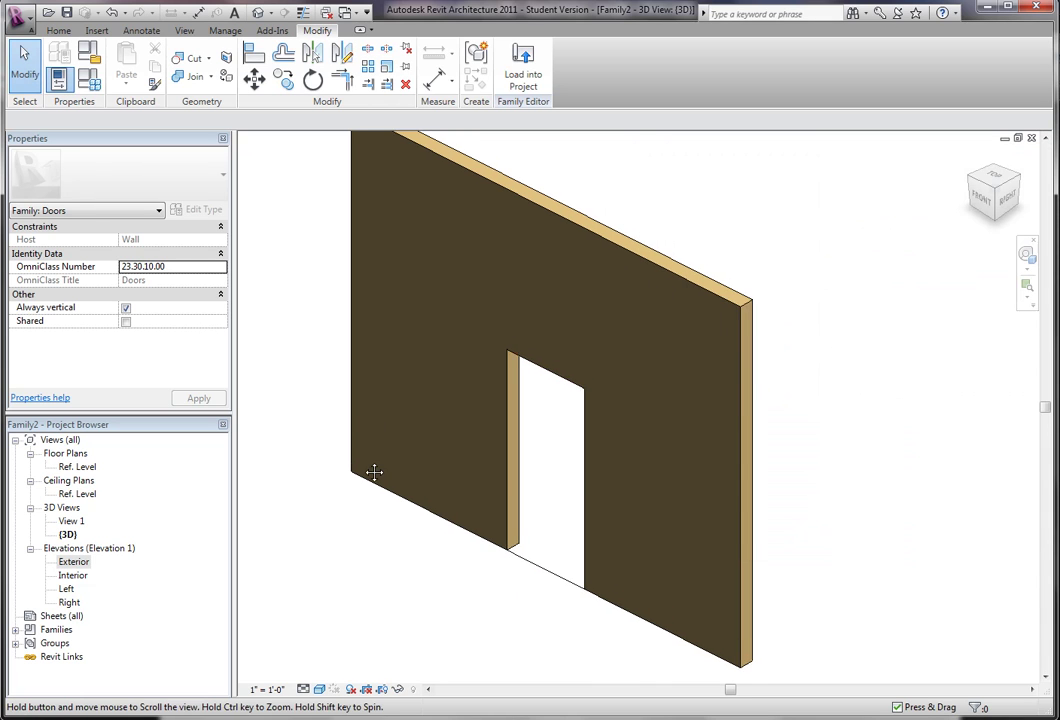
scroll(374, 473, down, 2)
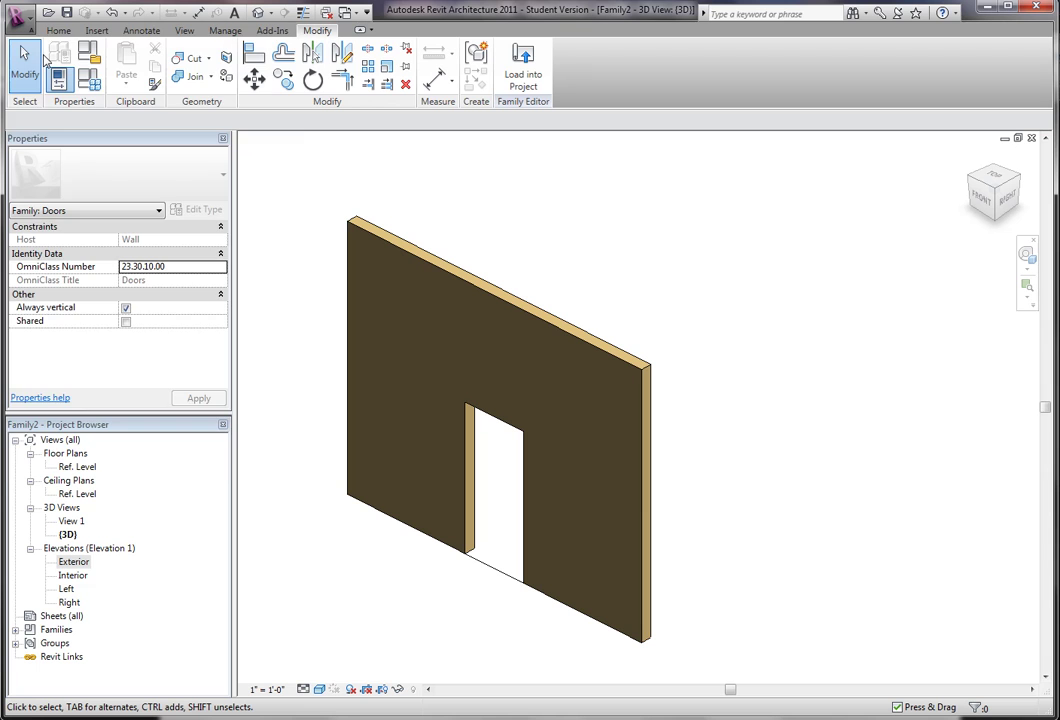
mouse_move(45, 77)
click(160, 87)
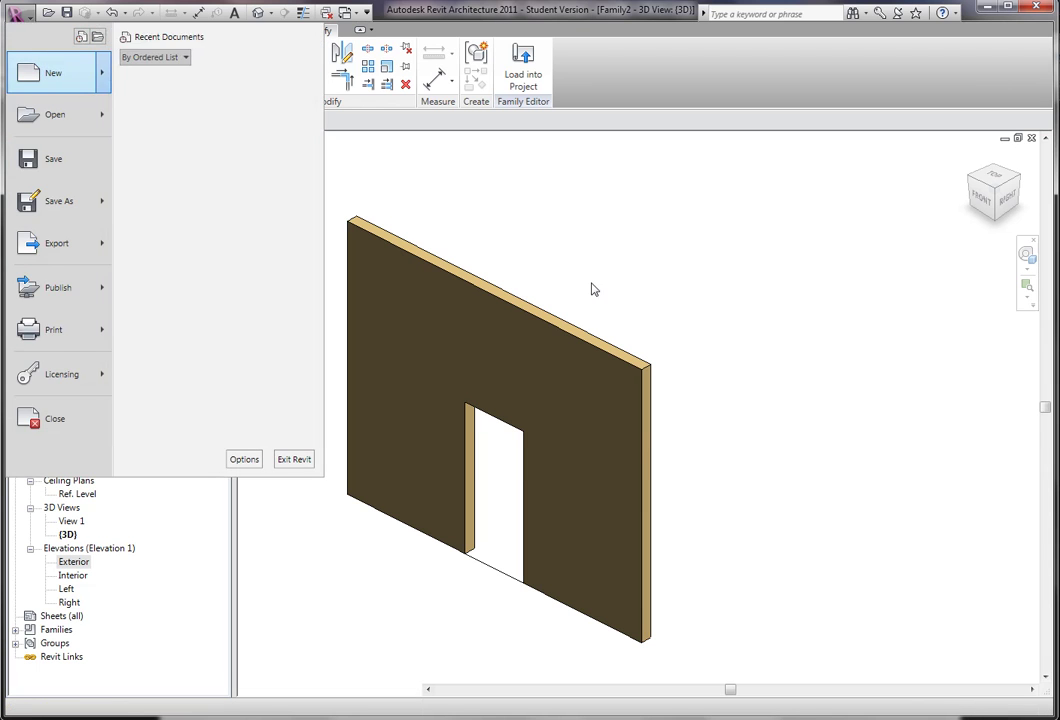
click(490, 425)
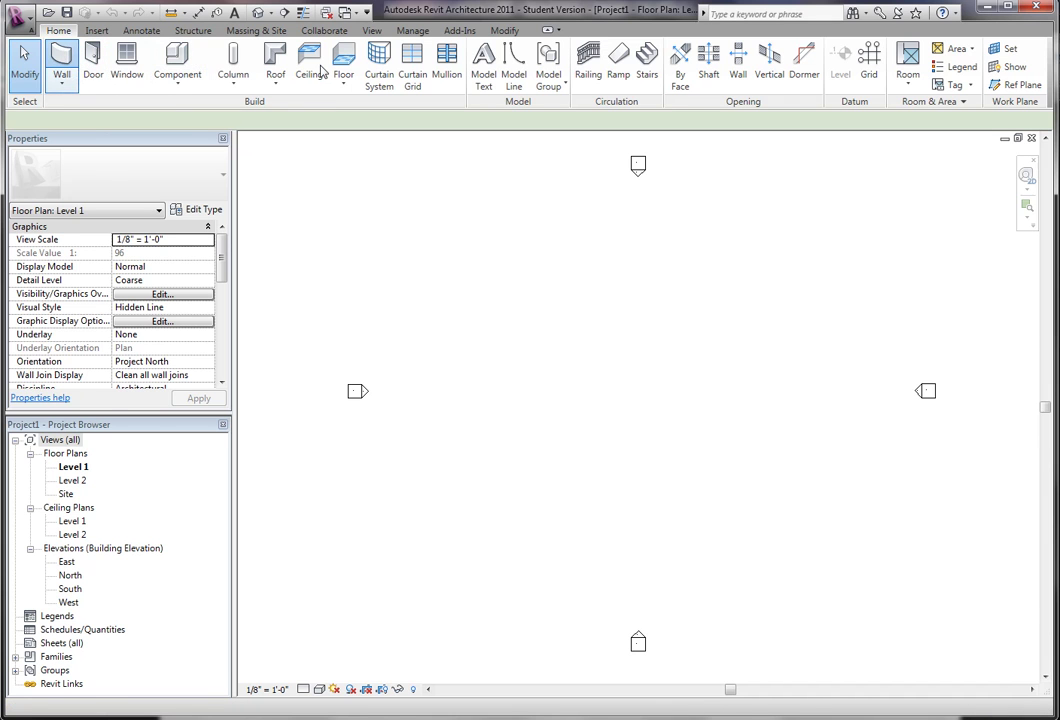
Draw a 30'-0" horizontal wall on Level 1.
click(62, 60)
click(503, 383)
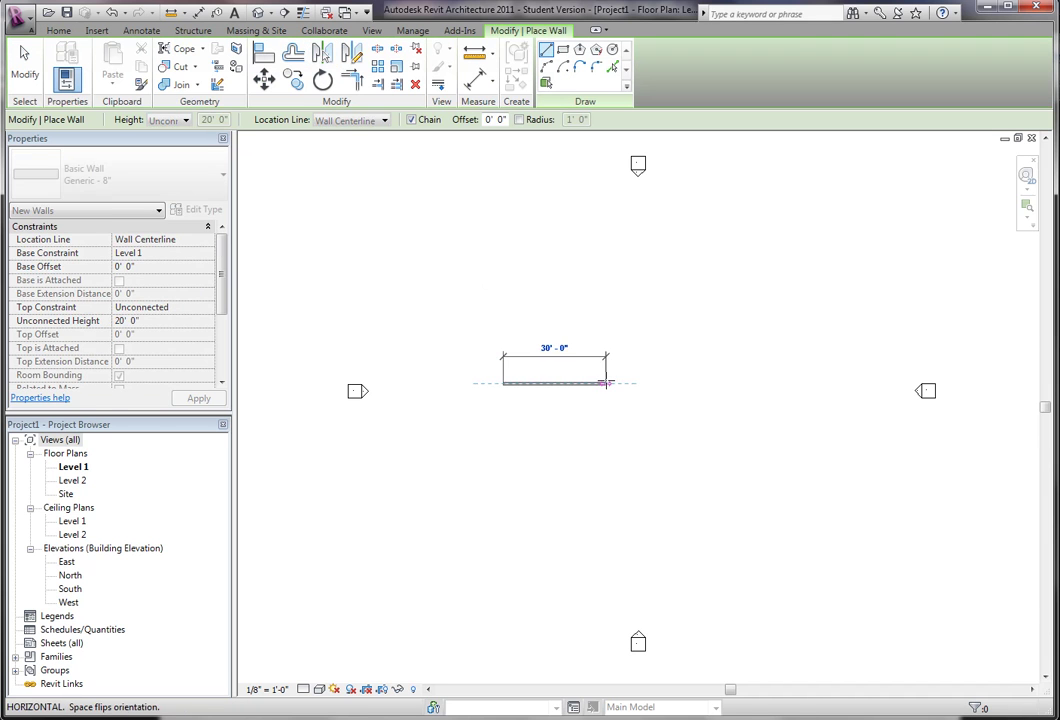
click(605, 383)
key(Escape)
key(Escape)
Open the project's default {3D} view to inspect the new wall.
click(258, 11)
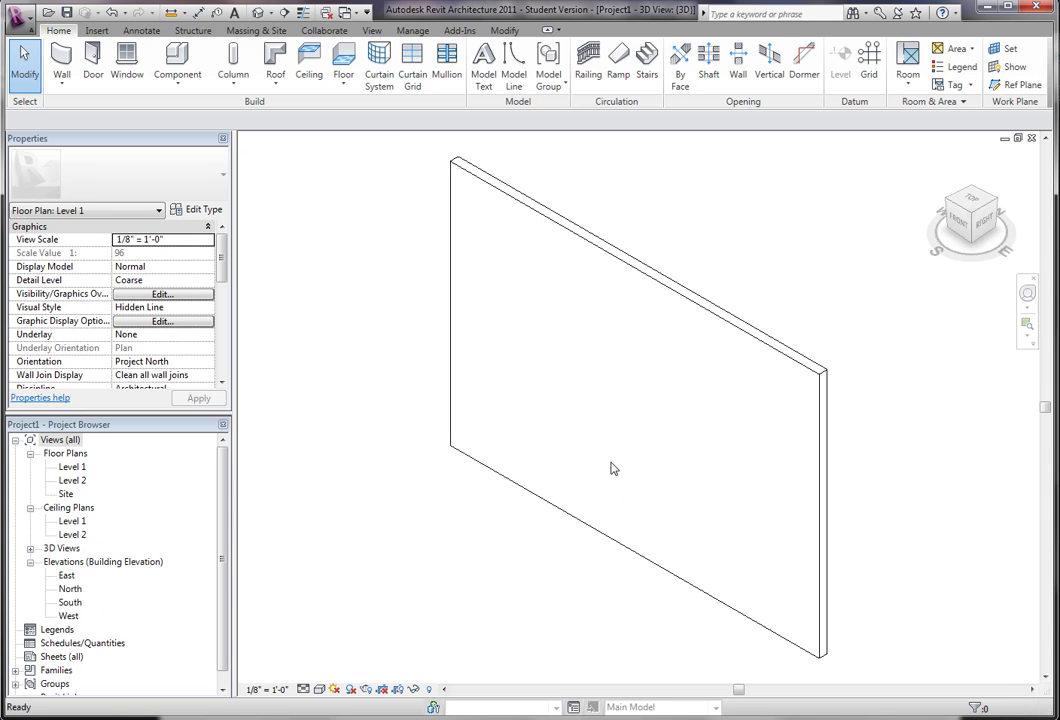
scroll(527, 455, up, 3)
scroll(527, 455, down, 3)
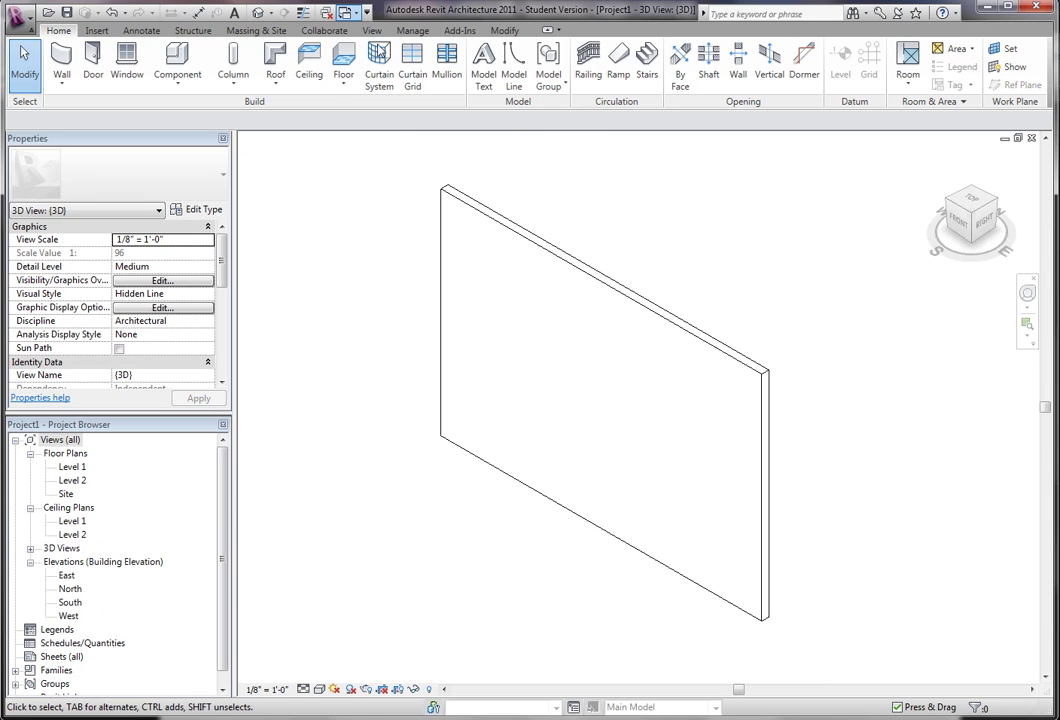
click(346, 12)
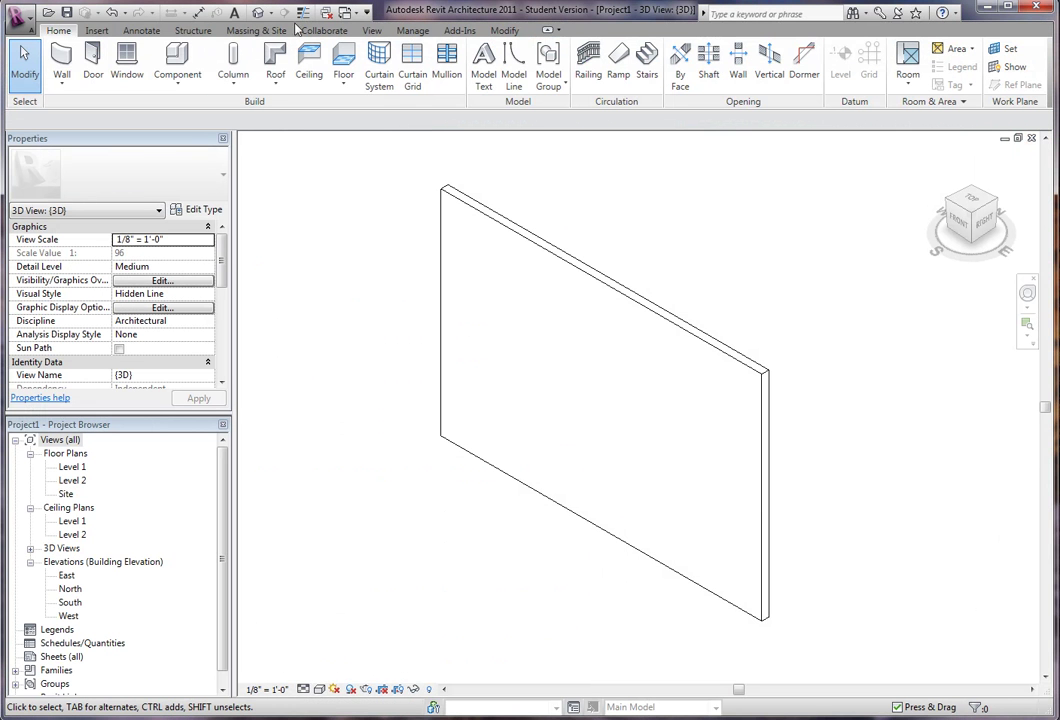
click(260, 12)
Switch to Family2 and save it to the Desktop as 'The Revit Kid - Door Series'.
click(350, 14)
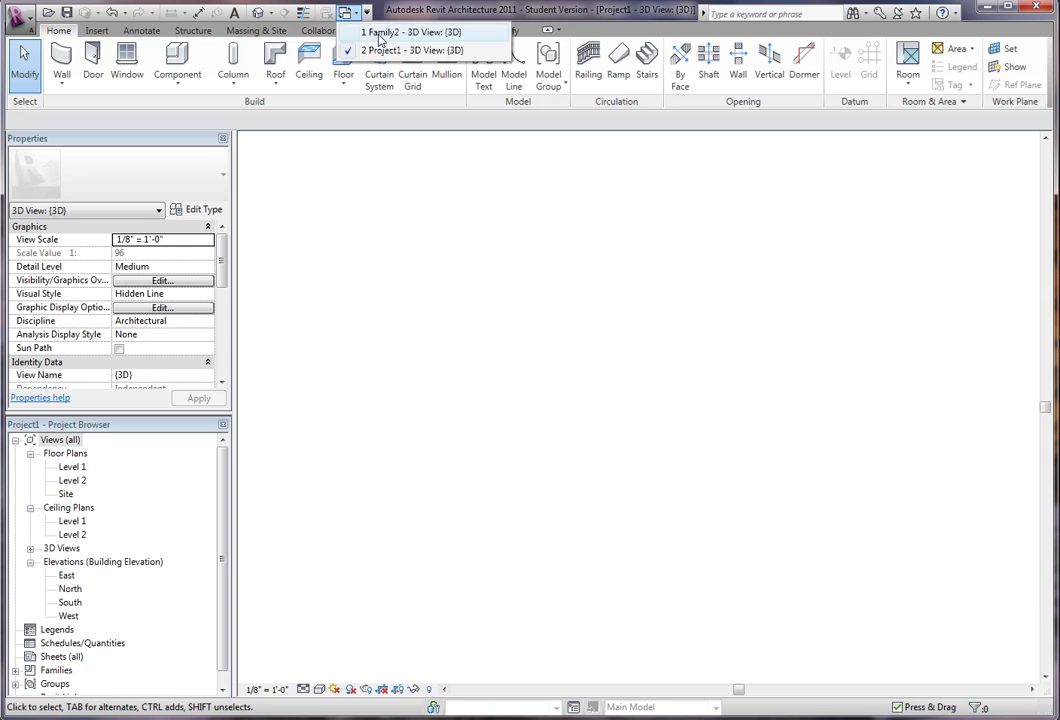
click(320, 29)
click(66, 12)
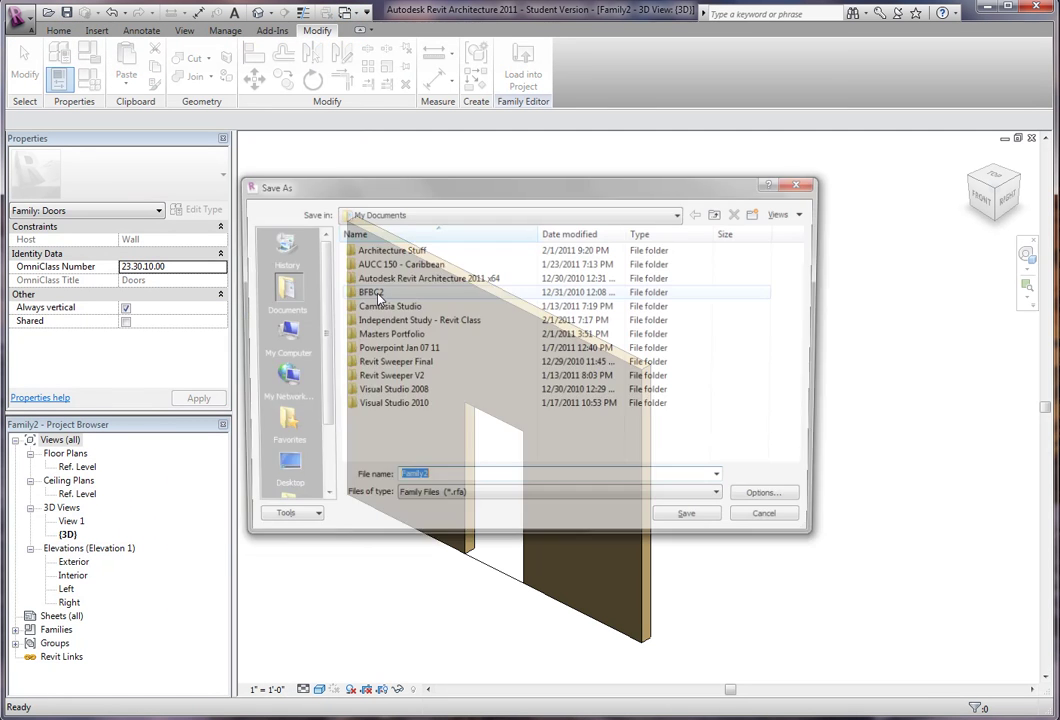
click(279, 472)
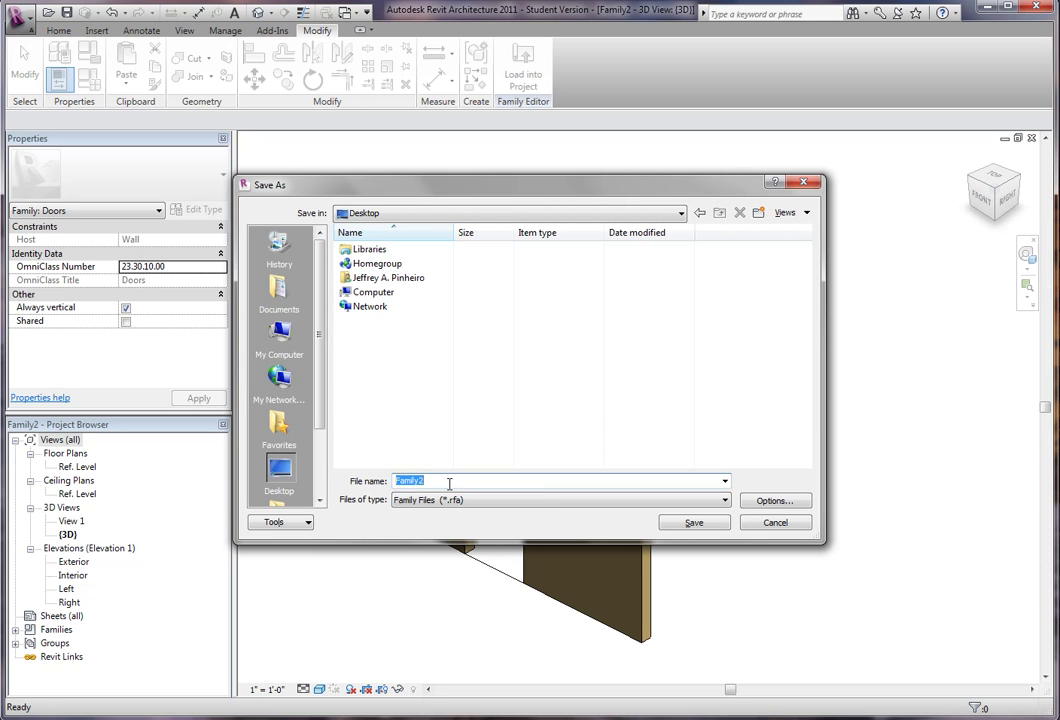
text(tHE)
click(698, 523)
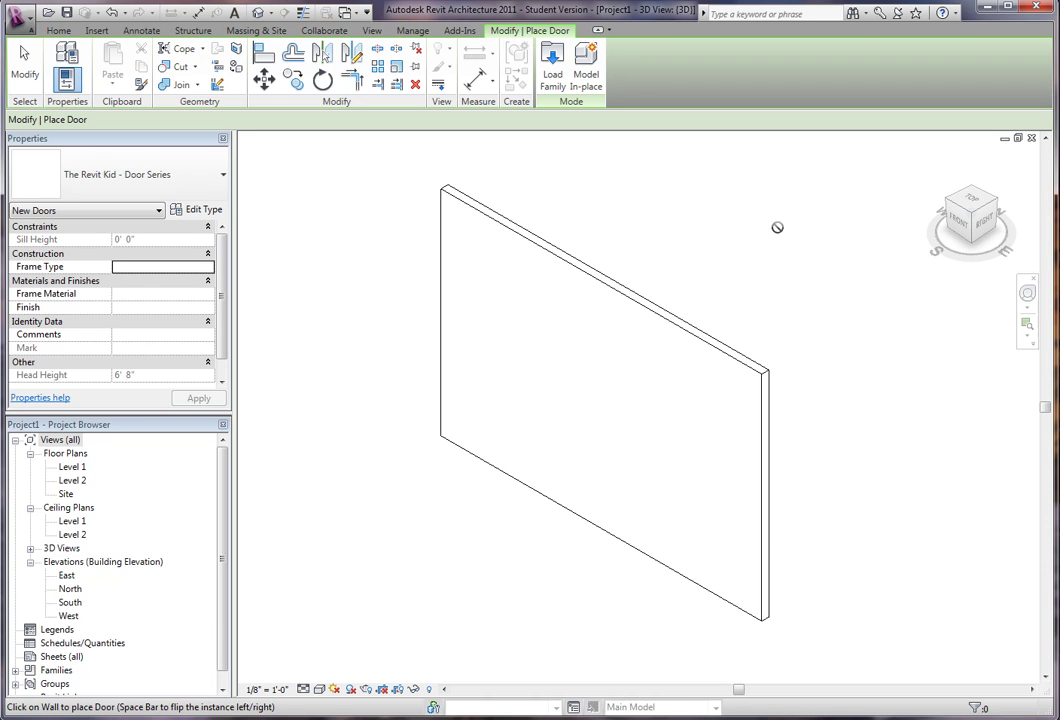
Place two instances of the door family in the wall.
click(651, 324)
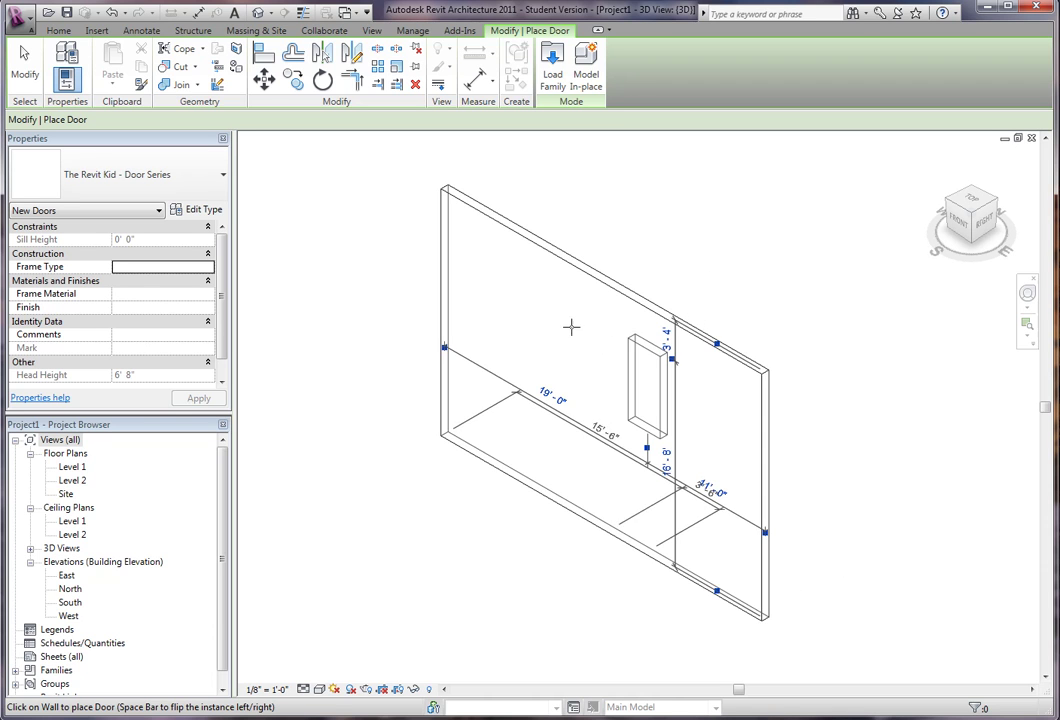
click(524, 394)
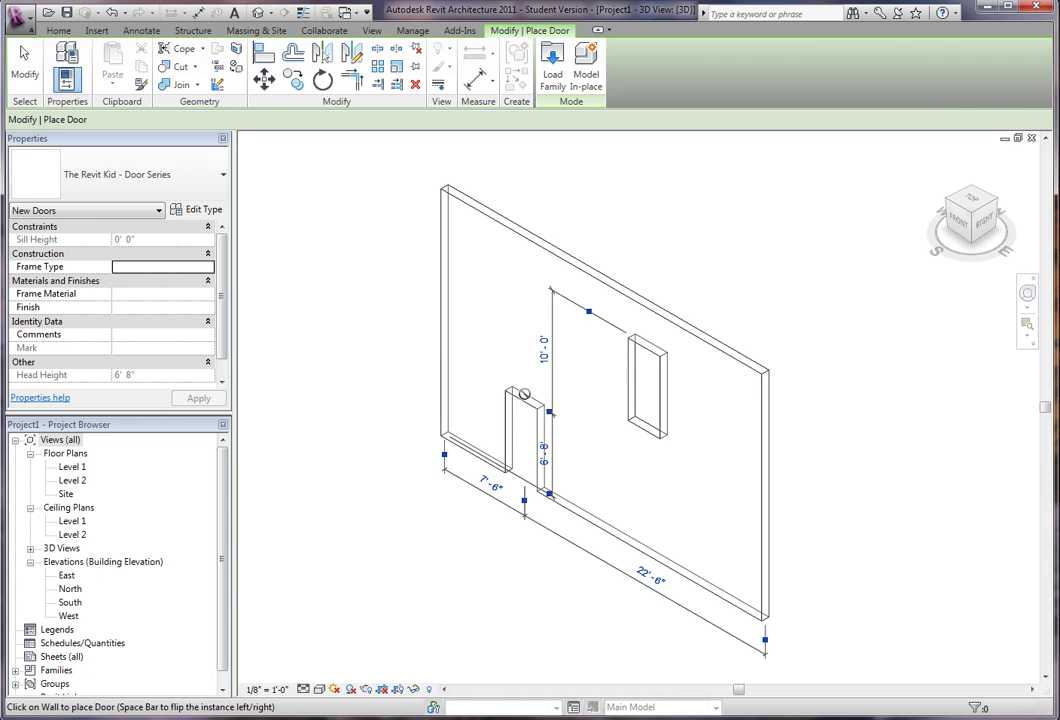
key(Escape)
key(Escape)
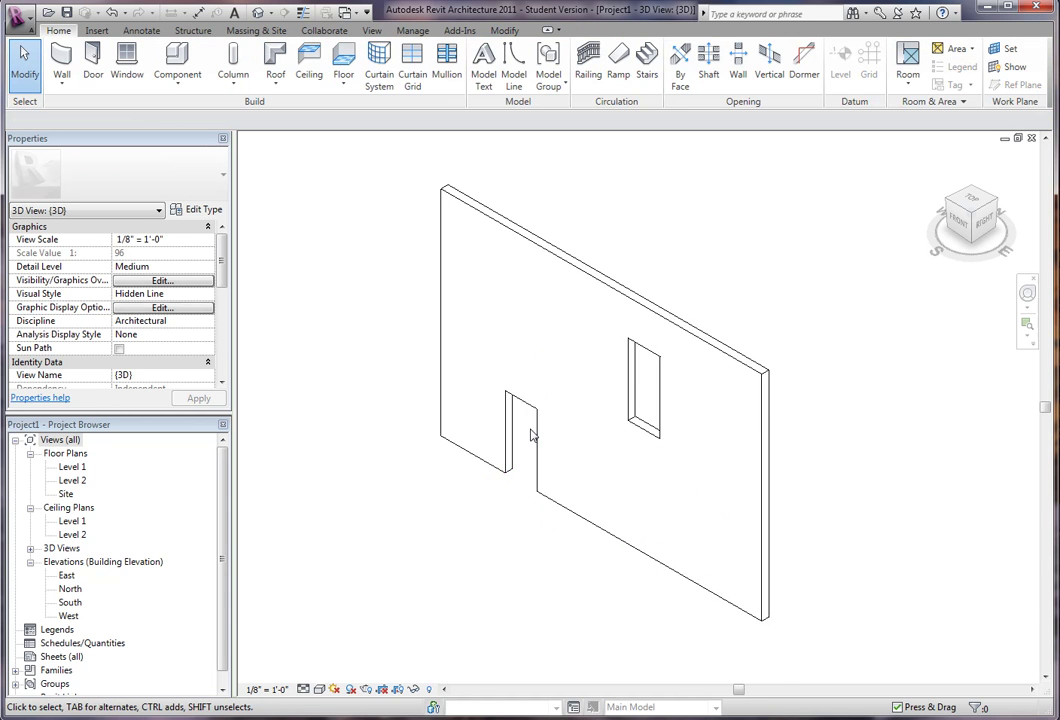
Change the raised door's Level to Level 1 in Properties.
scroll(532, 436, up, 3)
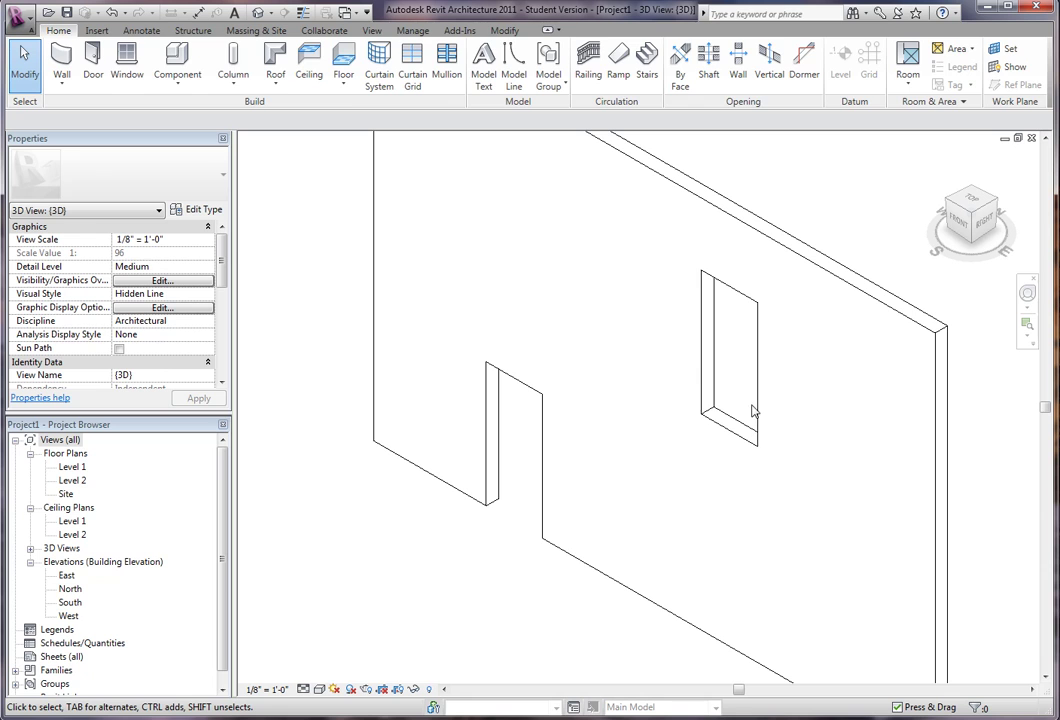
click(752, 415)
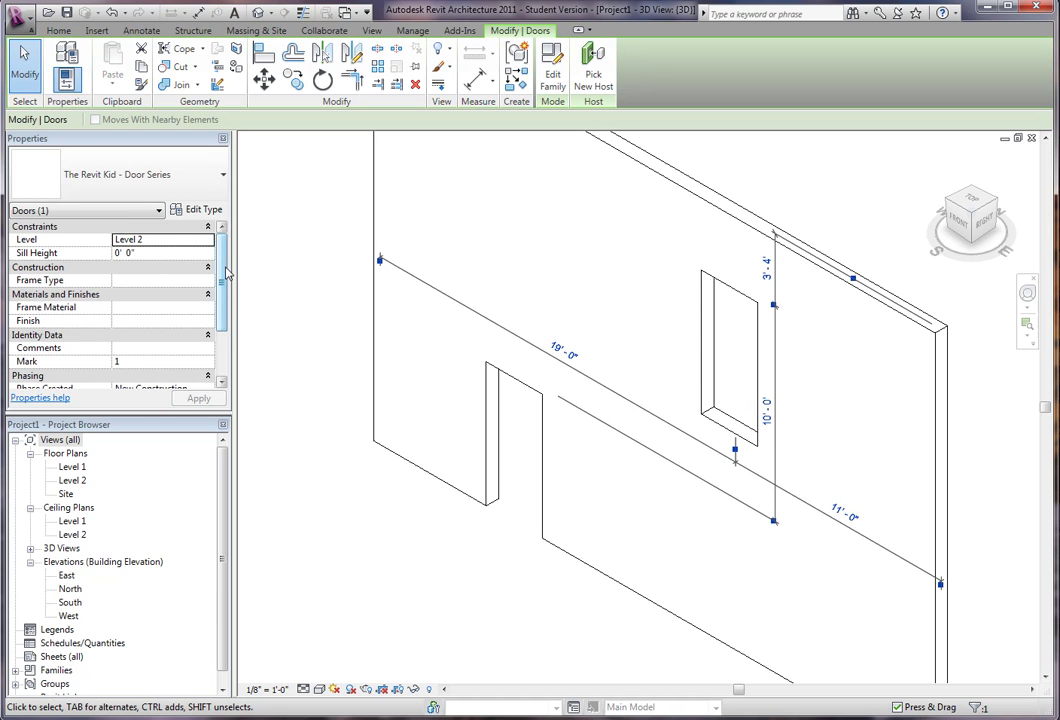
click(185, 240)
click(207, 240)
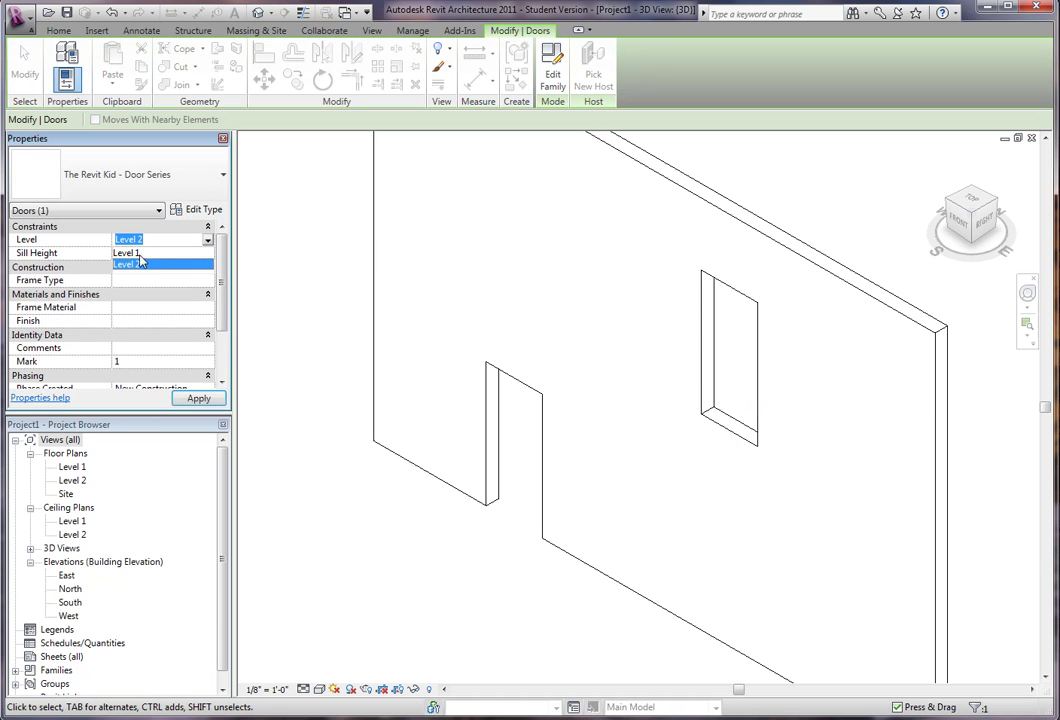
click(130, 253)
Slide the lowered door along the wall toward its right end.
click(483, 568)
middle_drag(483, 568, 725, 408)
scroll(520, 408, down, 2)
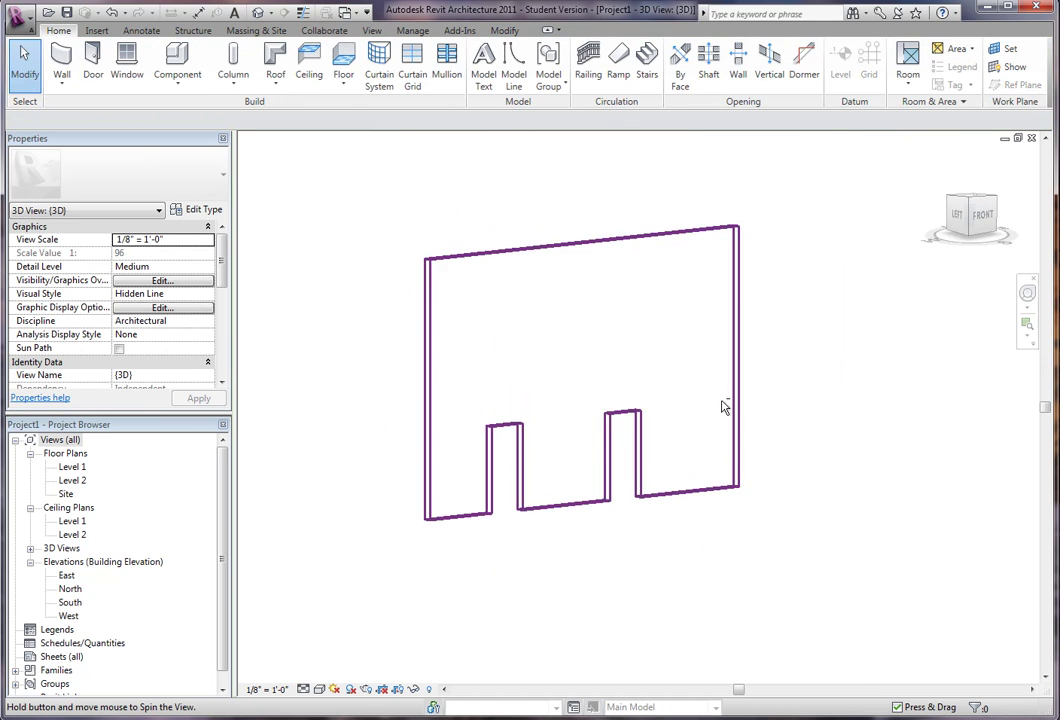
click(640, 470)
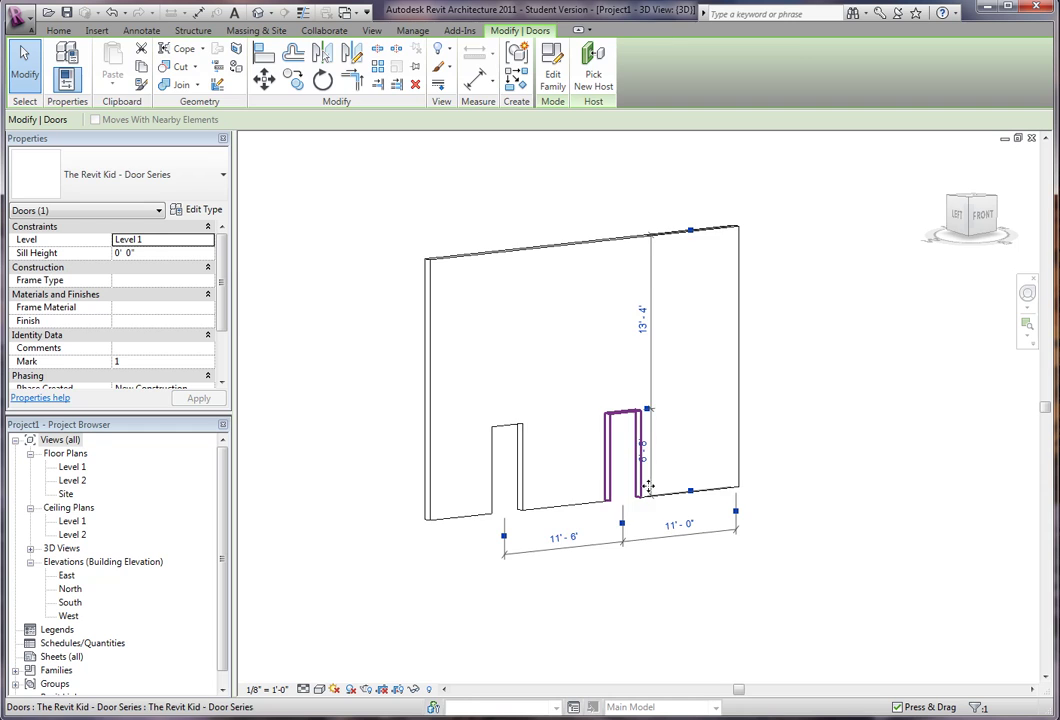
drag(648, 487, 693, 590)
key(Escape)
In the Level 1 plan, flip the door's facing and hand with its flip controls.
double_click(74, 470)
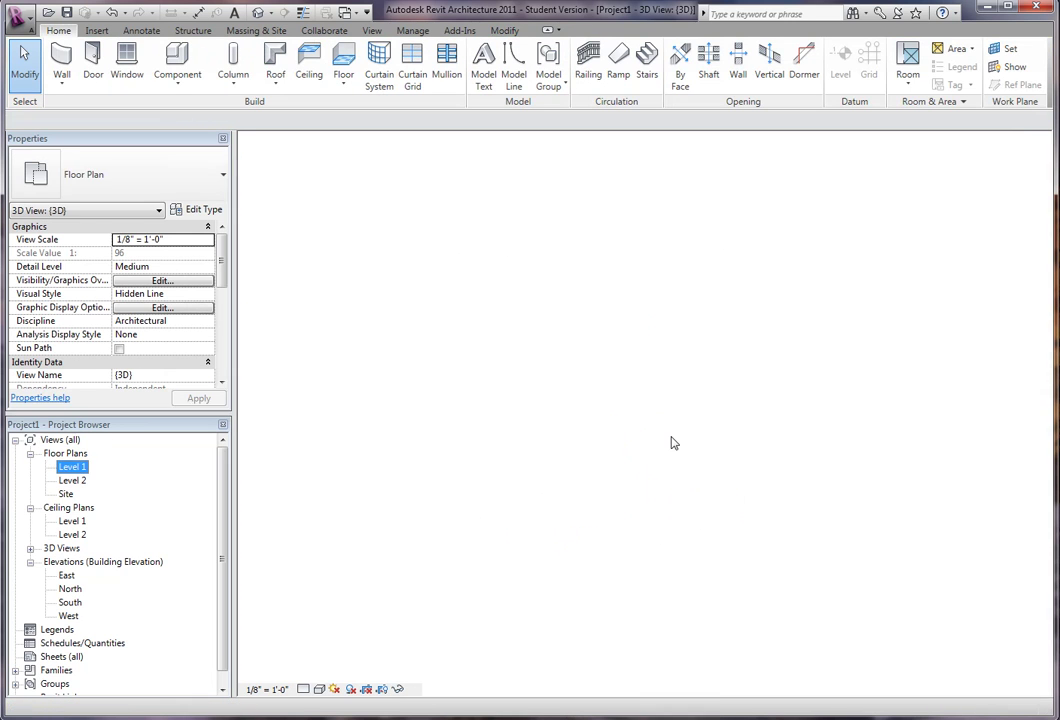
scroll(535, 392, up, 5)
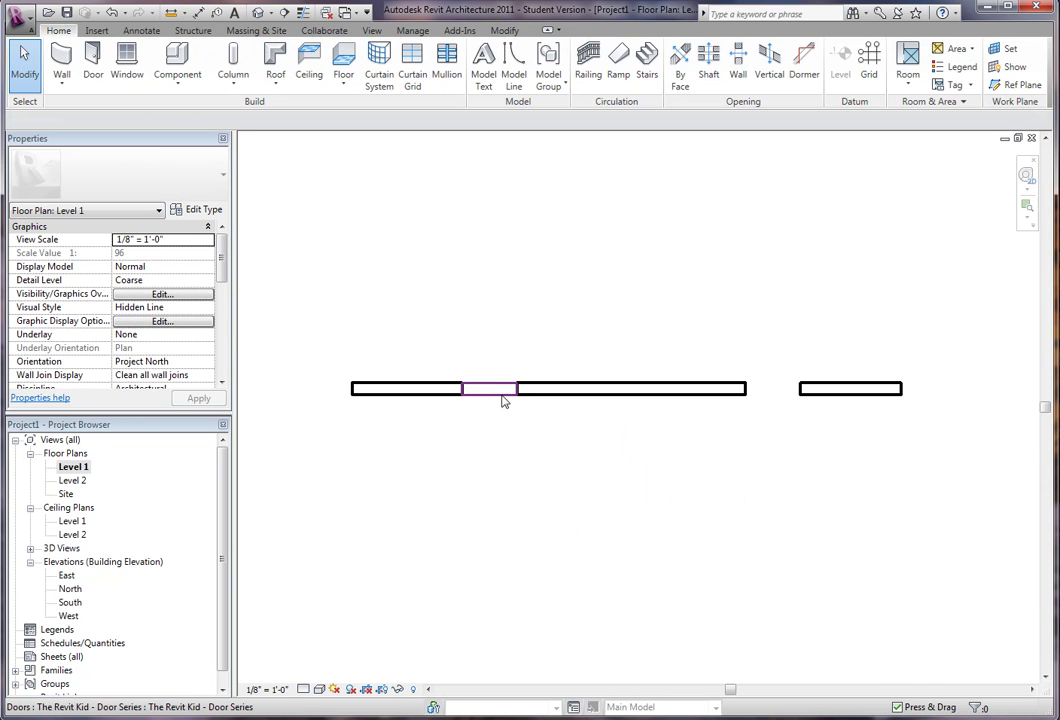
click(505, 400)
scroll(525, 431, up, 3)
click(419, 388)
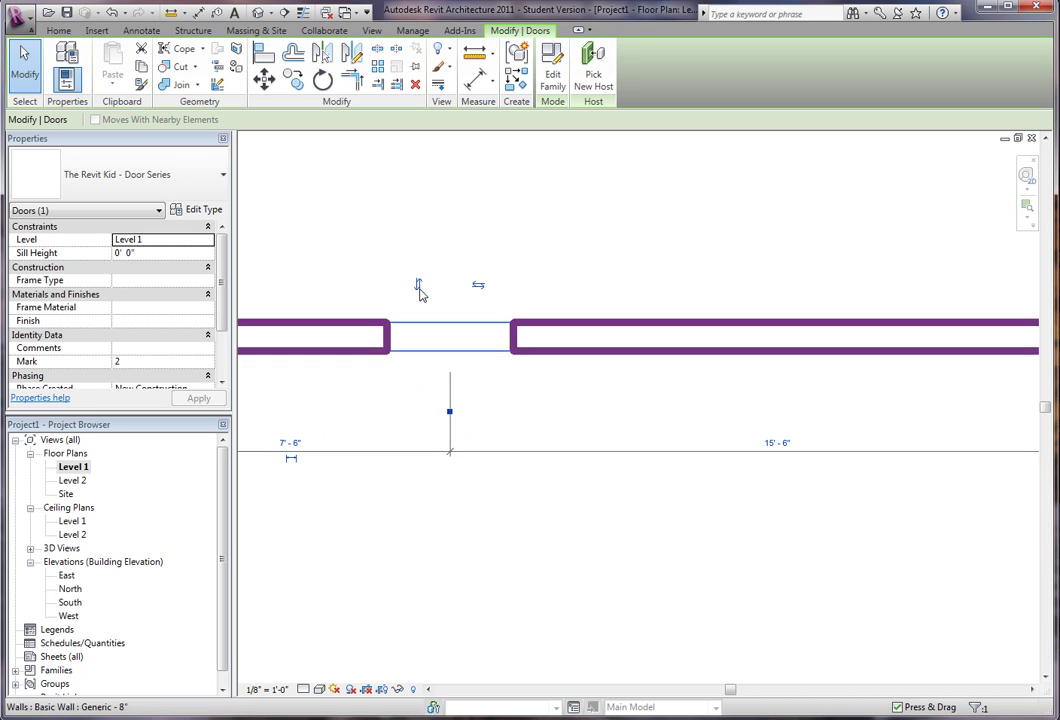
click(420, 290)
click(484, 393)
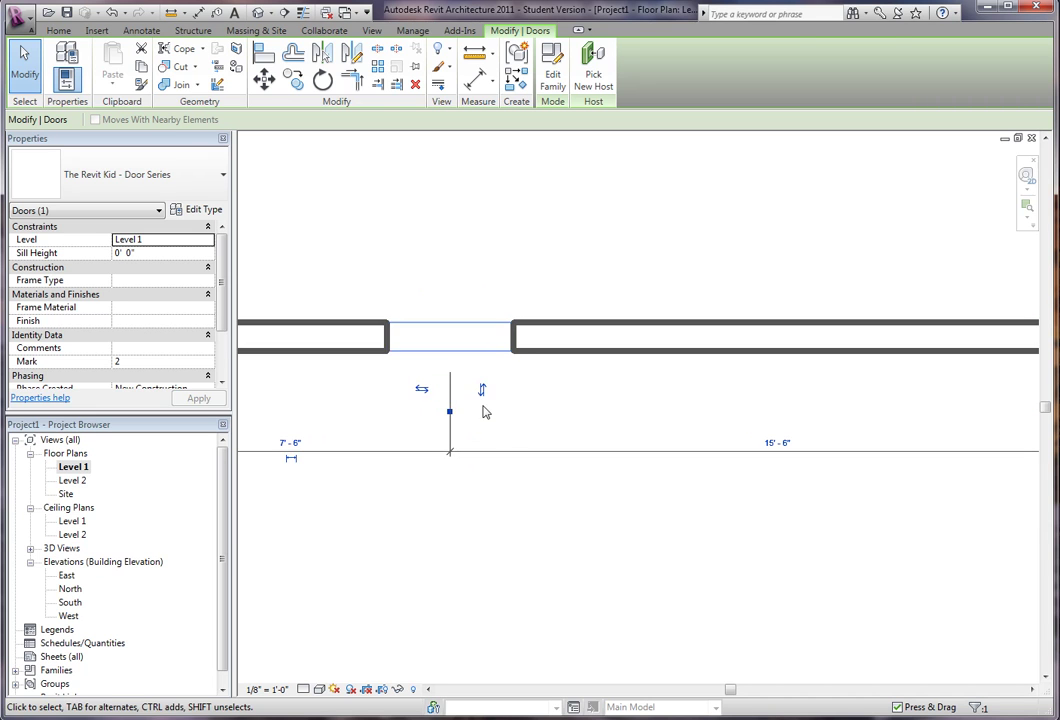
click(427, 395)
click(558, 409)
Pan the Level 1 plan to review both door openings in the wall.
scroll(560, 408, down, 4)
scroll(748, 430, up, 4)
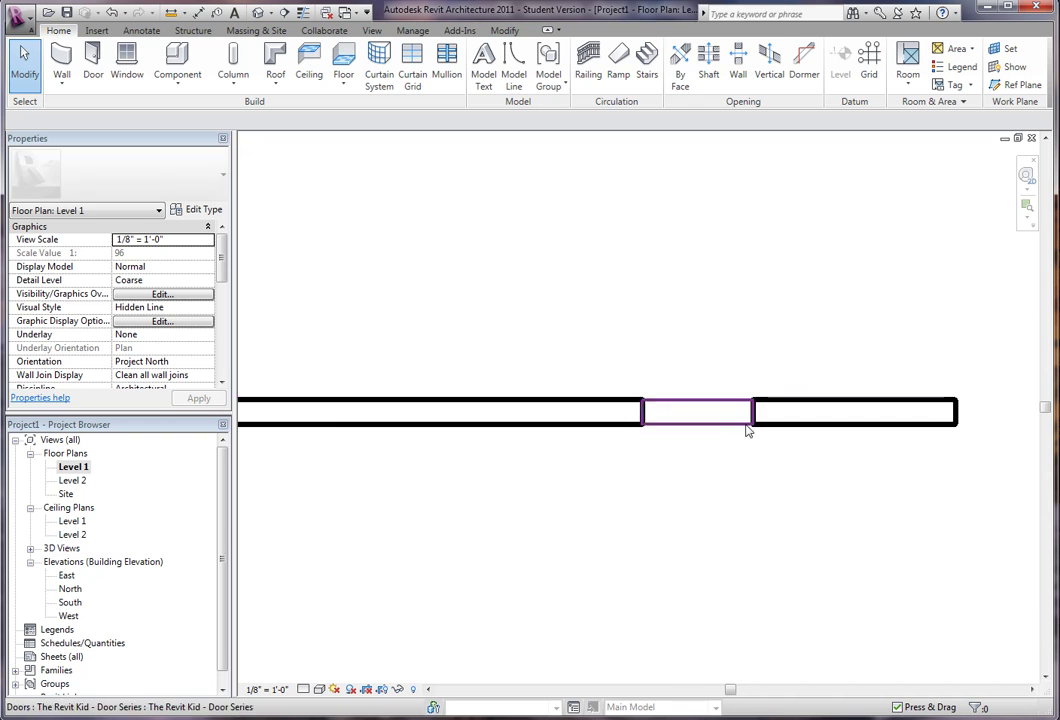
middle_drag(664, 502, 729, 444)
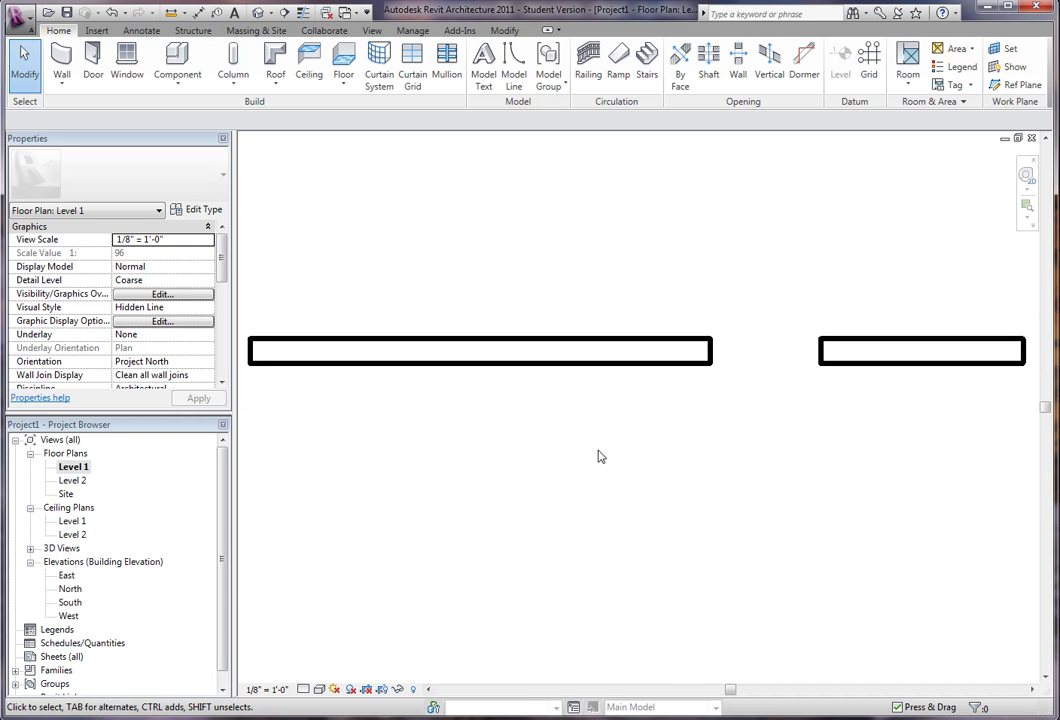
scroll(600, 458, down, 2)
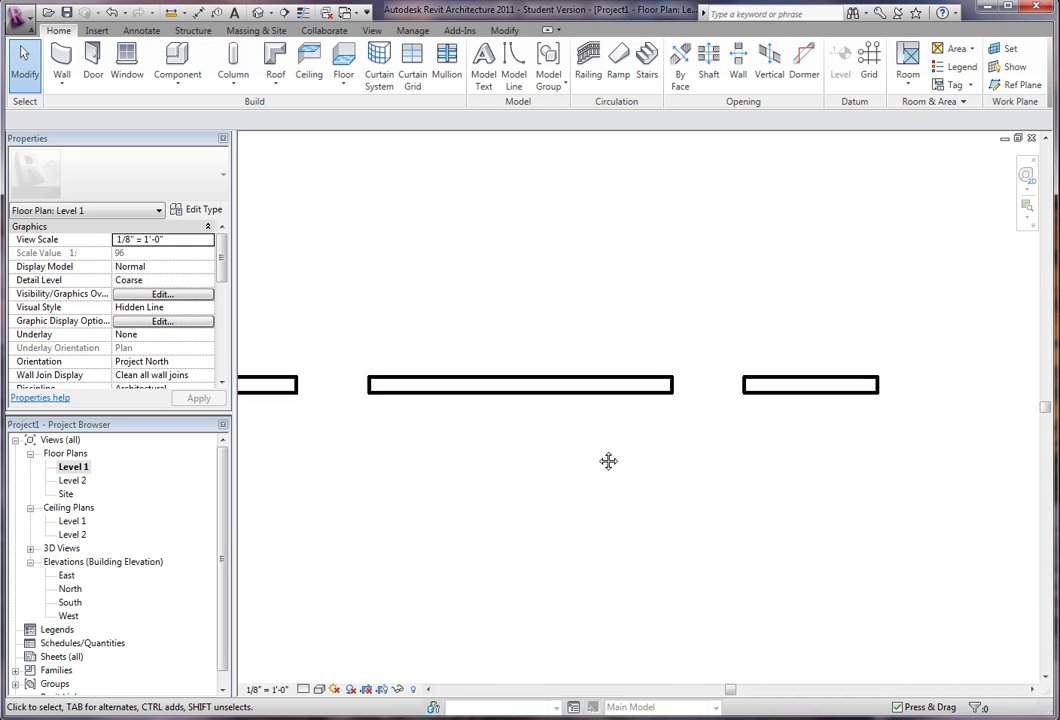
middle_drag(608, 461, 658, 461)
scroll(556, 459, up, 1)
middle_drag(556, 459, 529, 492)
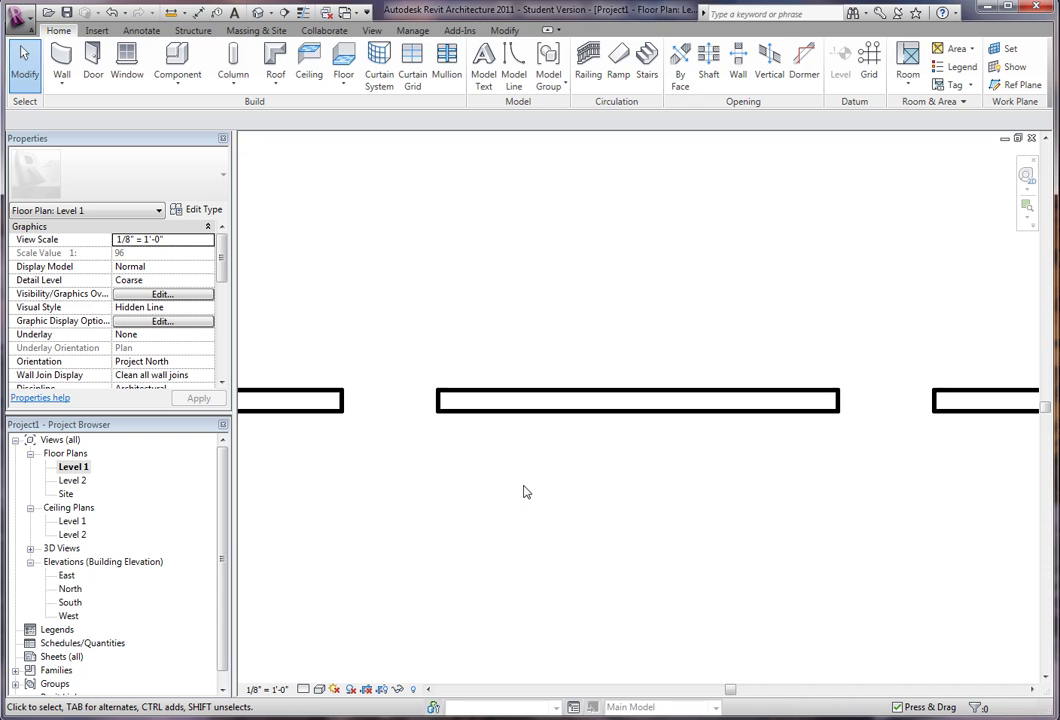